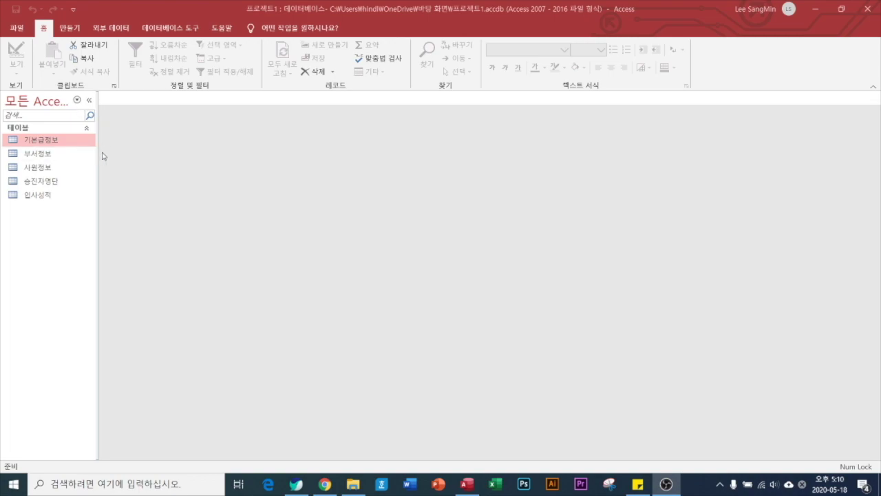
Step: Widen the navigation pane and enable the display of hidden objects in its navigation options
left_click_drag(98, 157, 151, 159)
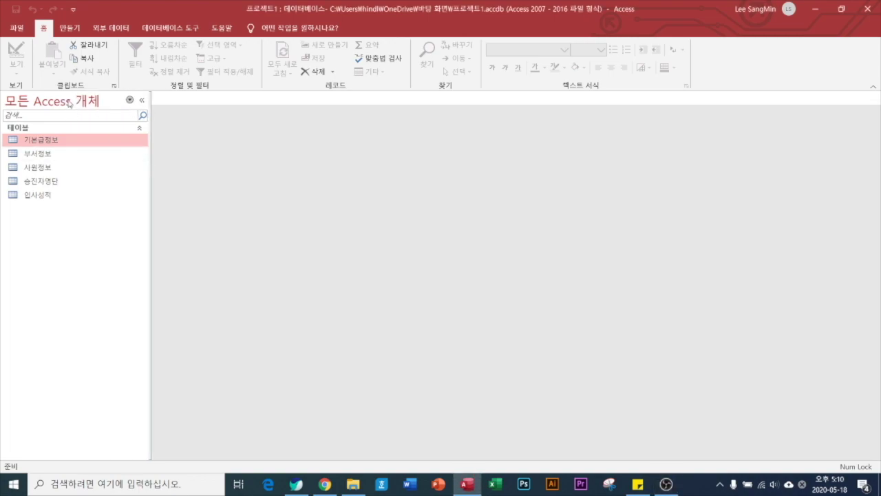
right_click(81, 103)
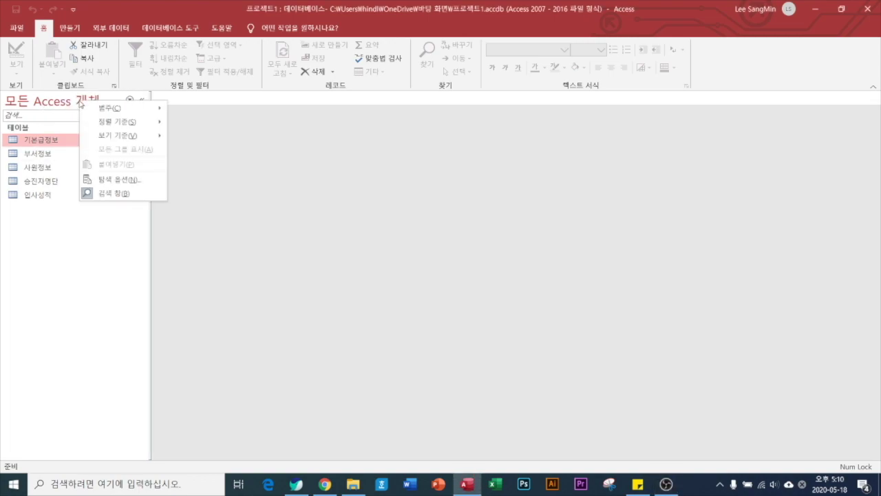
left_click(127, 180)
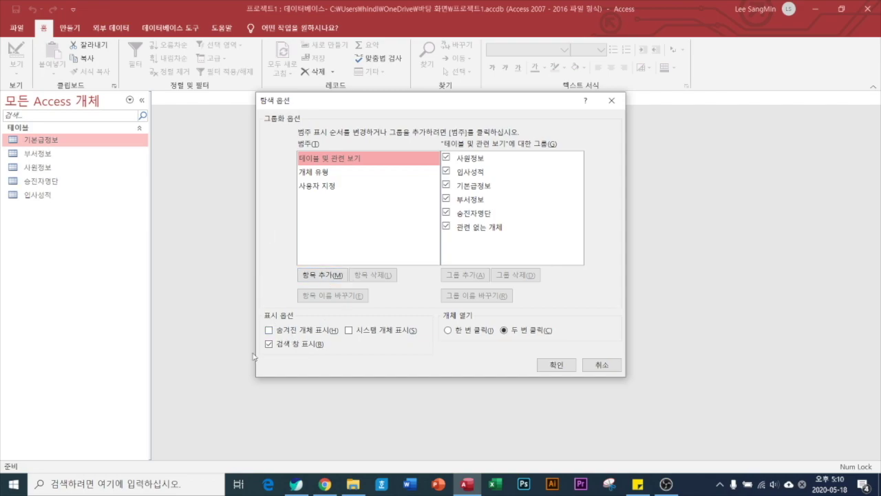
left_click(268, 330)
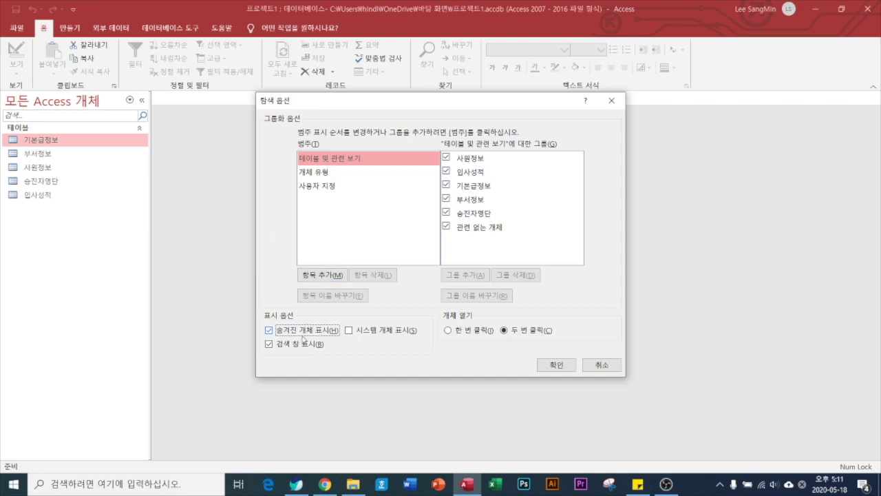
left_click(558, 365)
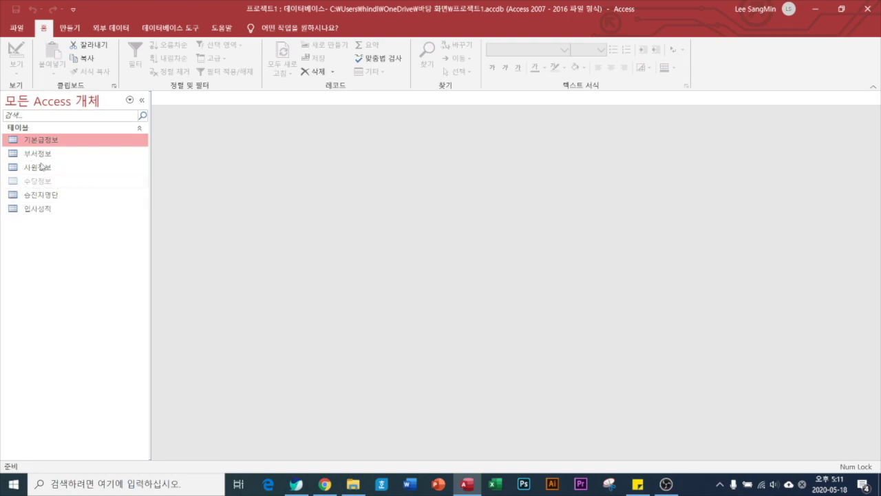
Step: Remove the hidden attribute from the 수당정보 table in its table properties
left_click(39, 182)
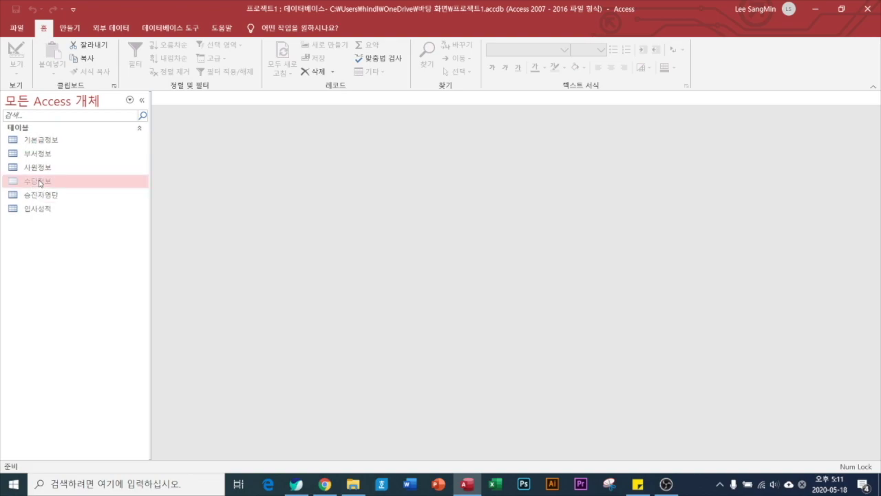
right_click(39, 183)
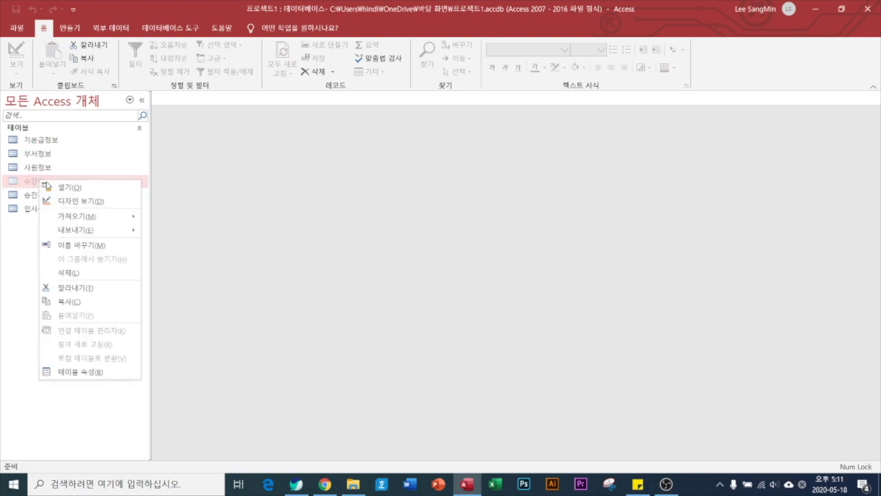
left_click(87, 374)
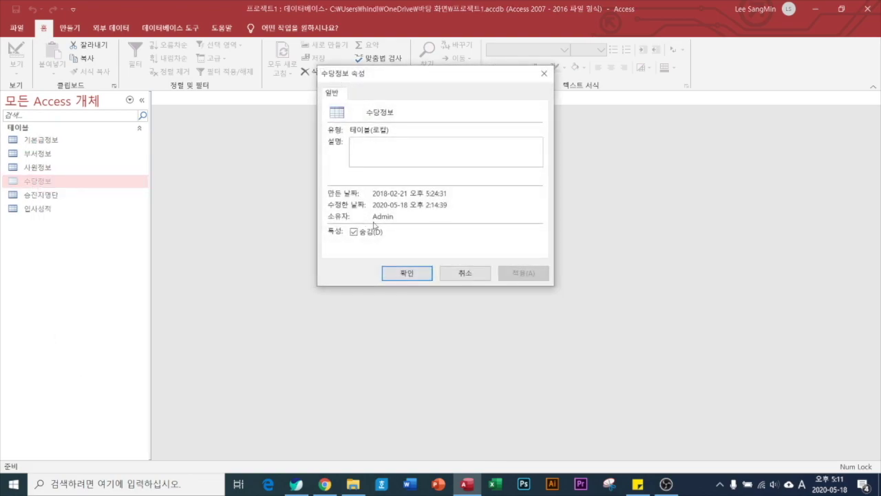
left_click(354, 232)
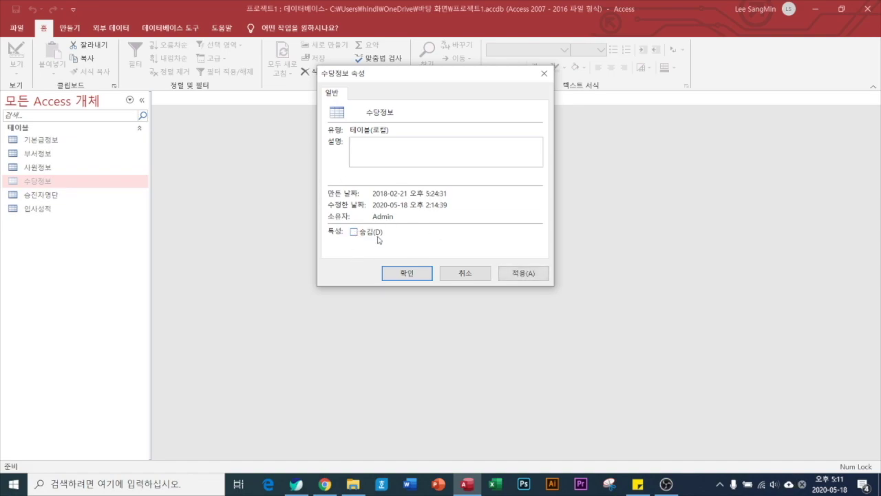
left_click(408, 275)
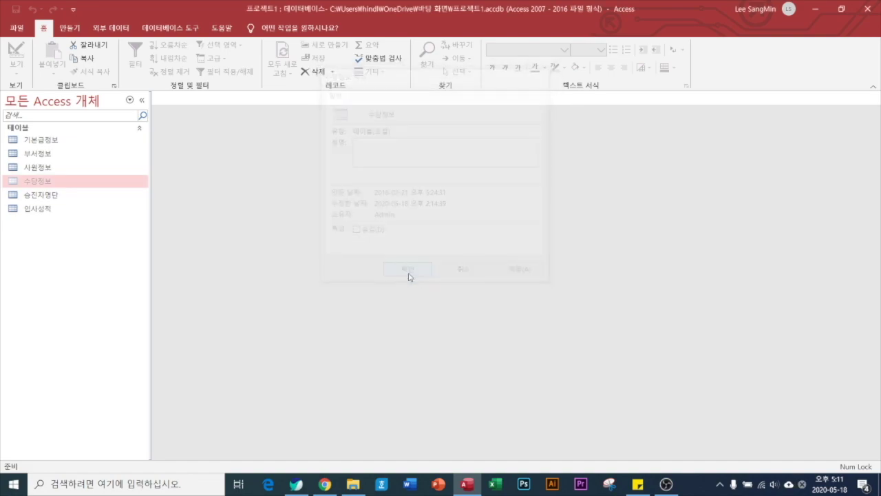
left_click(49, 198)
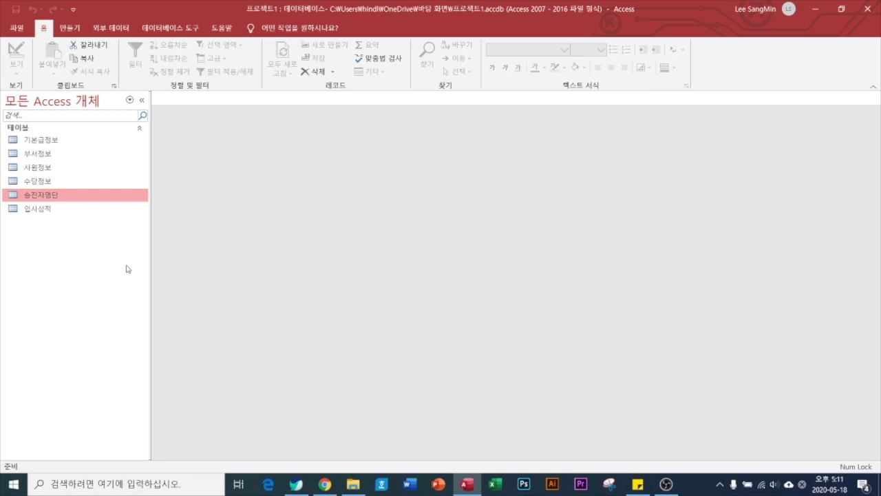
Step: Open the database relationships and reposition the 부서정보 and 수당정보 tables closer together and slightly lower
left_click(175, 27)
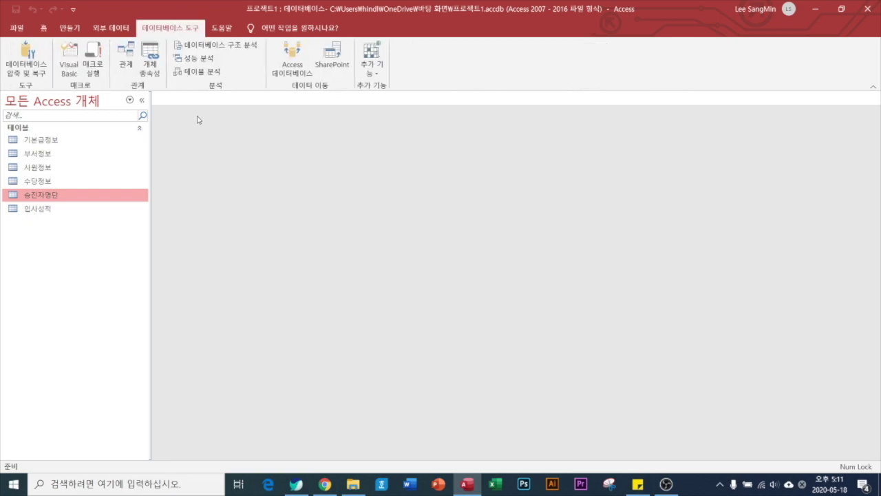
left_click(126, 57)
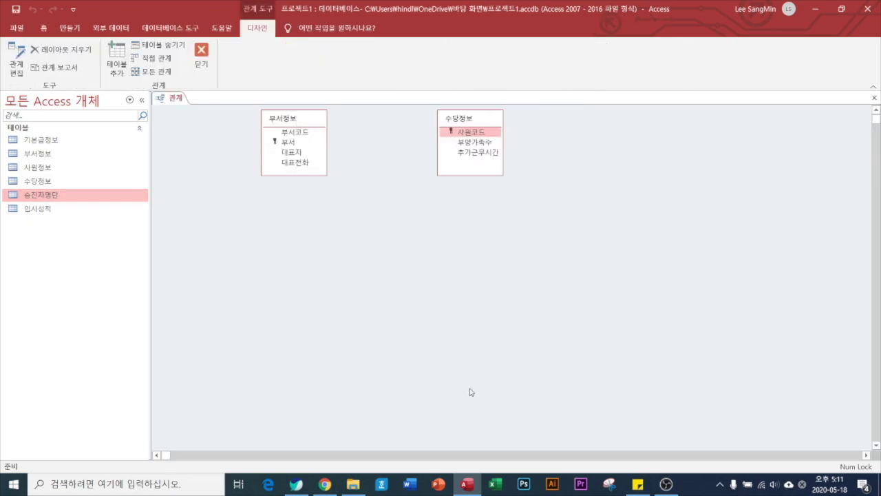
left_click_drag(307, 117, 304, 144)
left_click_drag(484, 124, 445, 152)
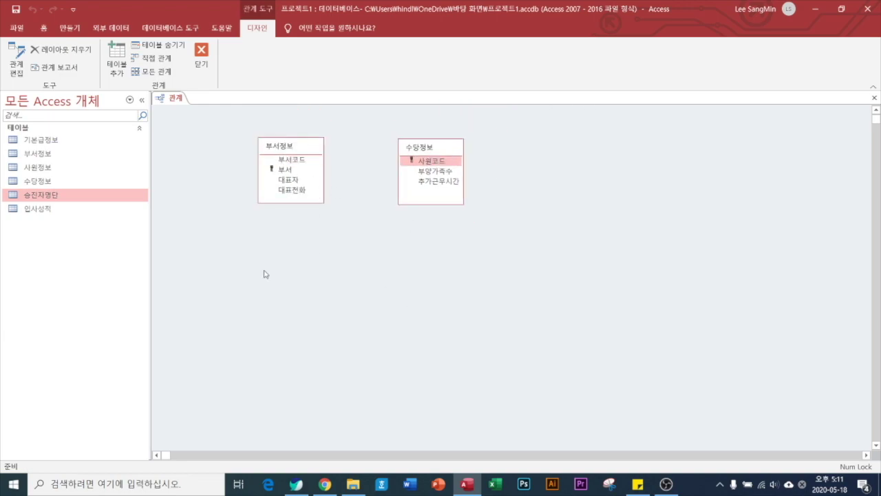
left_click(118, 54)
left_click_drag(459, 35, 608, 58)
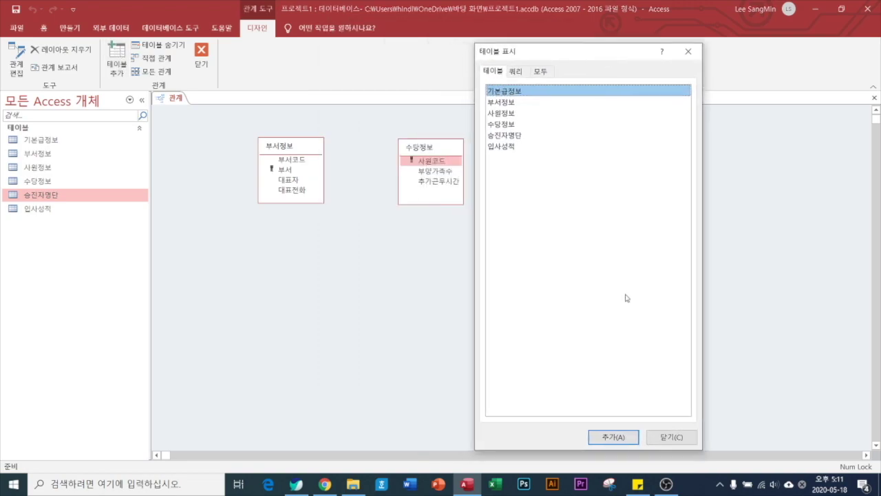
left_click(668, 437)
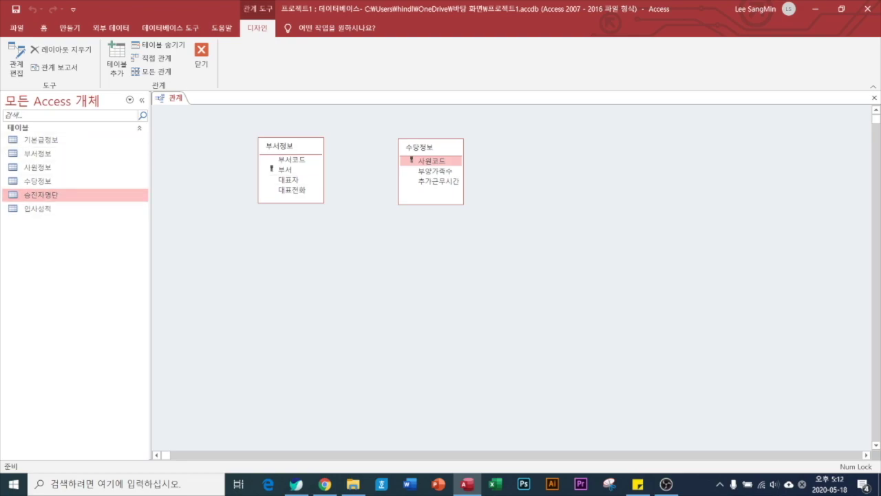
Step: Add the 기본급정보 and 사원정보 tables to the relationships layout and space them apart below the existing tables
left_click_drag(54, 142, 260, 253)
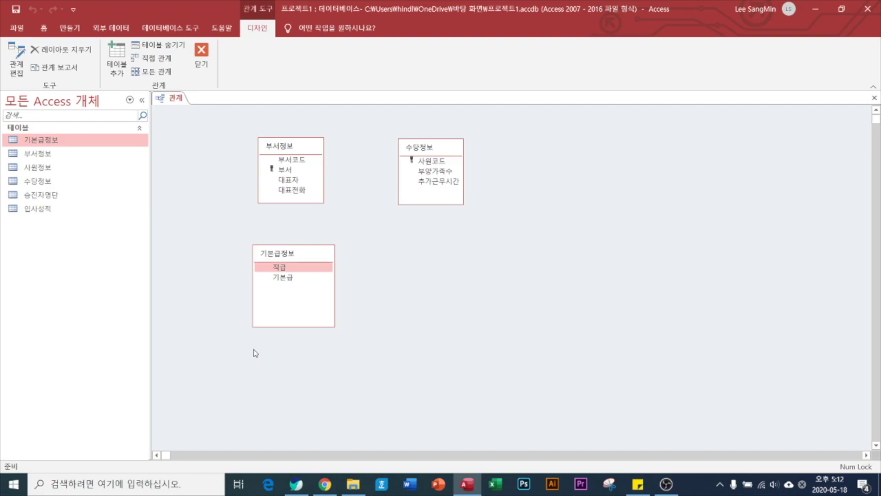
left_click_drag(42, 169, 416, 244)
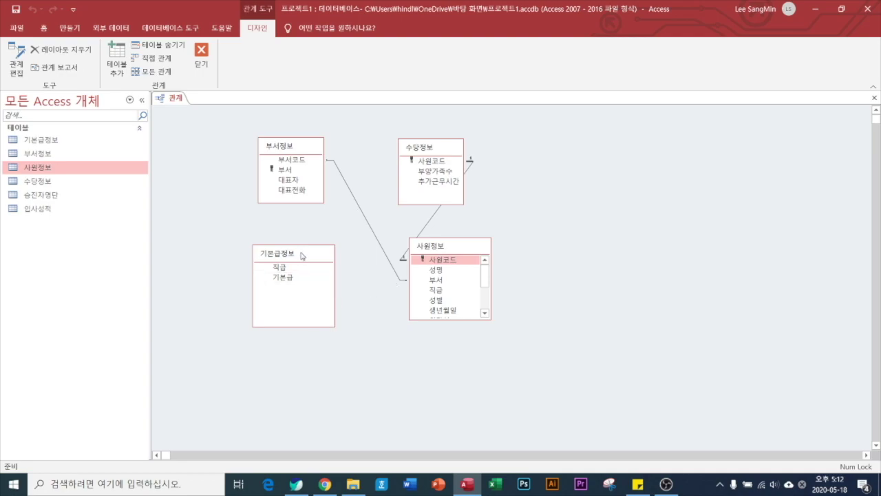
left_click_drag(301, 252, 285, 241)
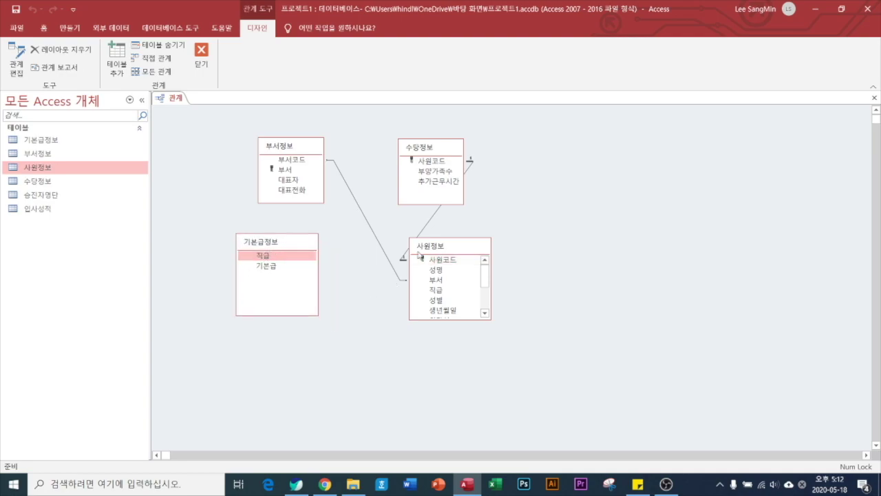
left_click_drag(451, 249, 514, 250)
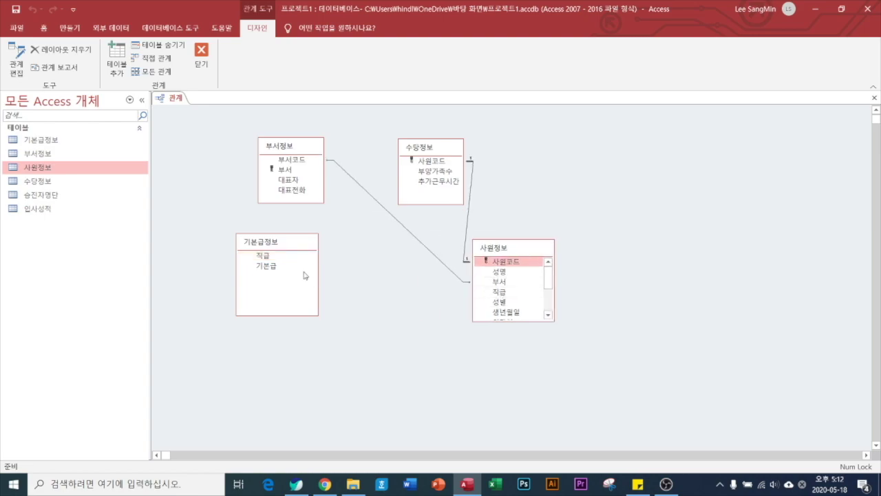
Step: Create a relationship from 직급 in 기본급정보 to 직급 in 사원정보, with join type 2 including all 기본급정보 records
left_click_drag(263, 256, 502, 293)
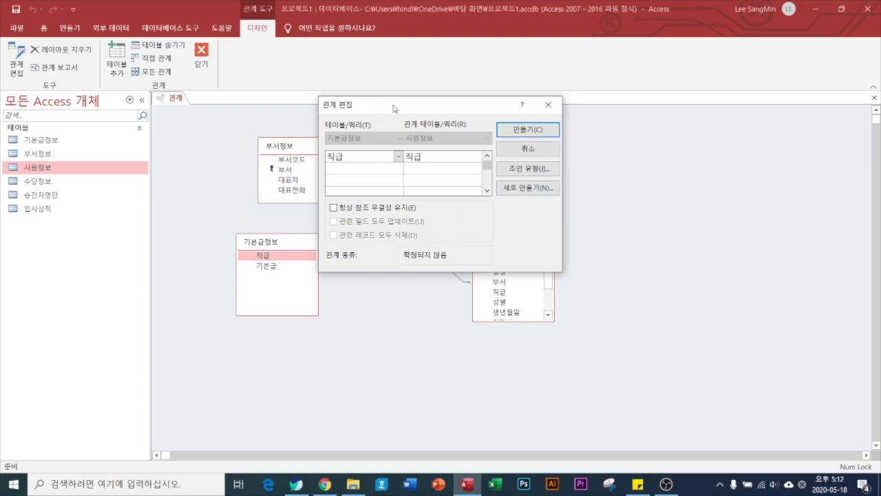
left_click(531, 169)
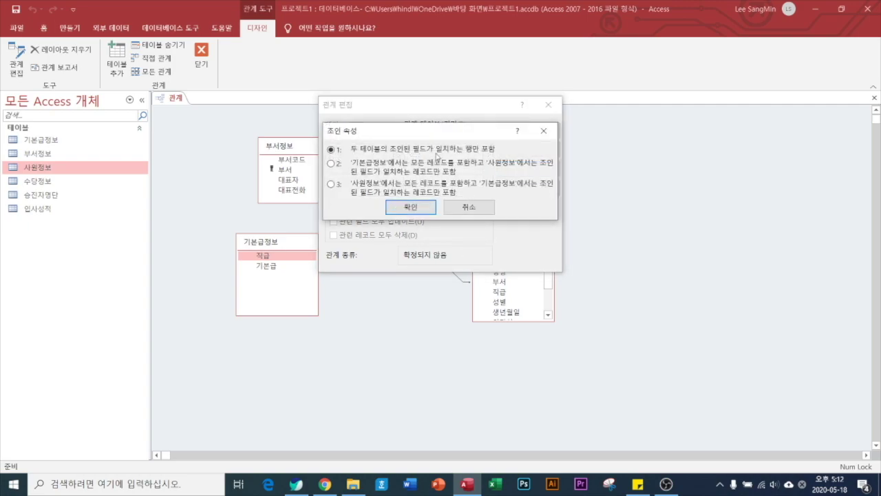
left_click(331, 164)
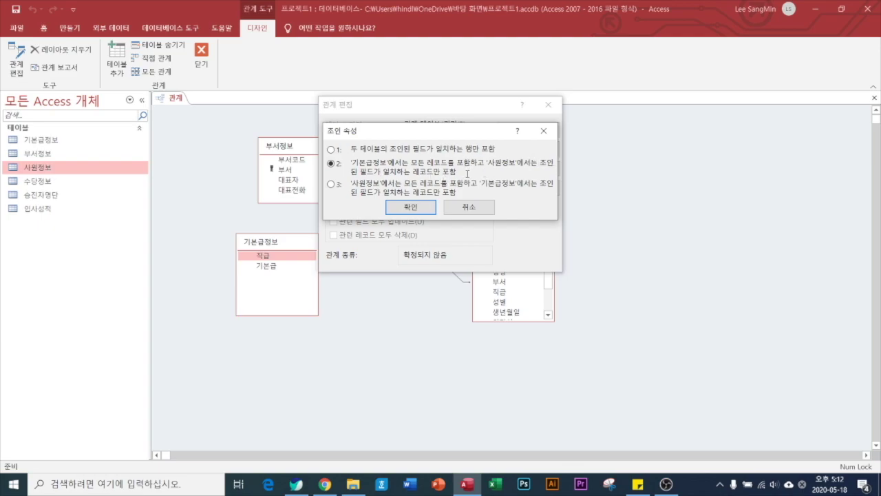
left_click(411, 206)
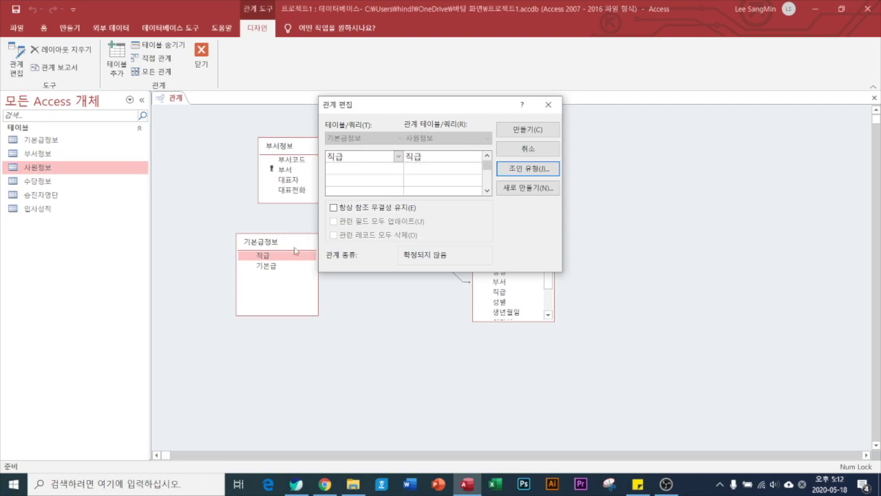
left_click(522, 129)
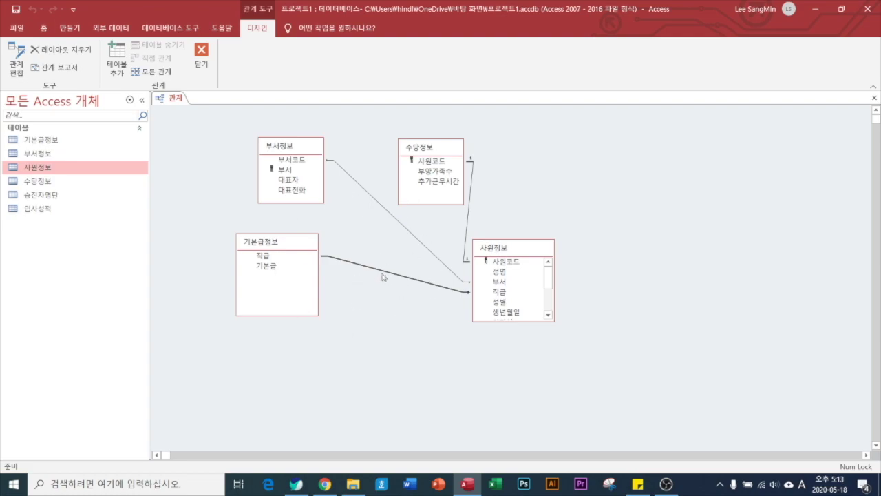
Step: Review the 직급 relationship between 기본급정보 and 사원정보, and close the relationships layout with its changes saved
double_click(384, 274)
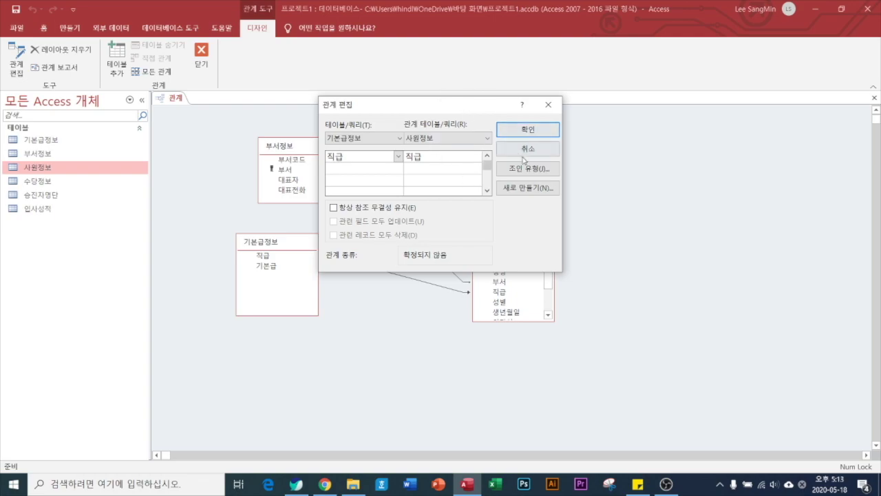
left_click(527, 131)
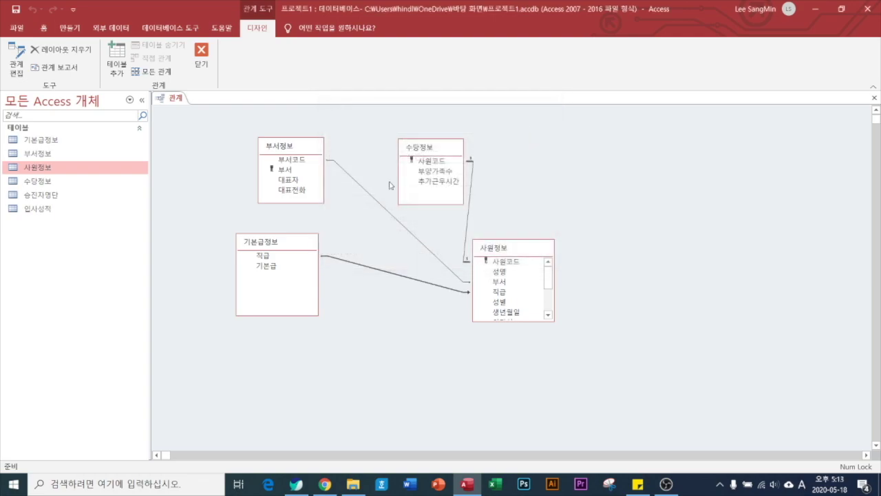
left_click(202, 51)
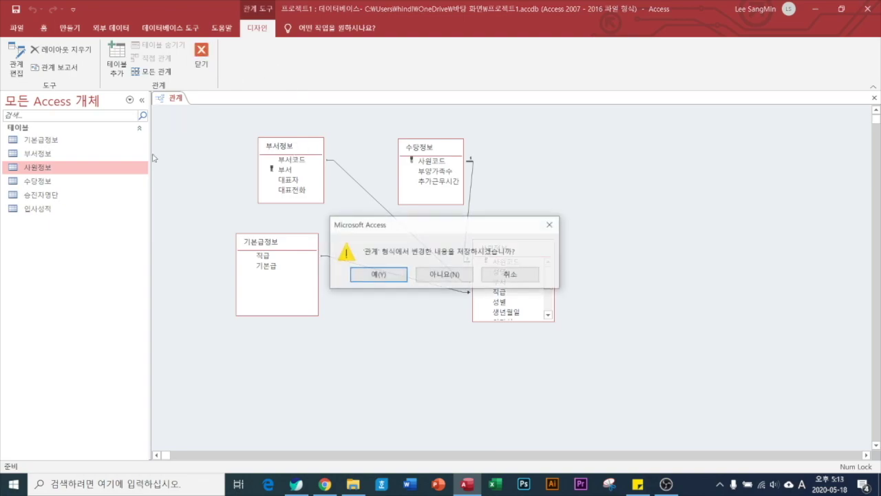
left_click(376, 274)
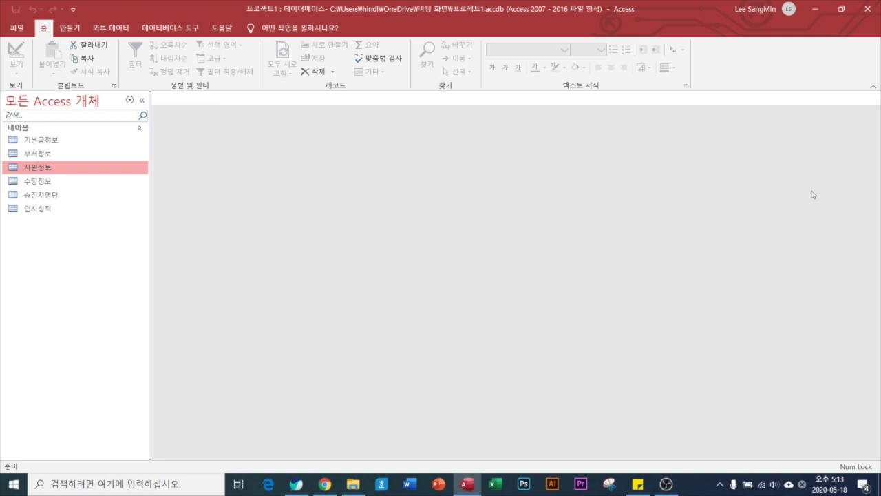
Step: Start exporting the 승진자명단 table to an Excel spreadsheet
left_click(49, 199)
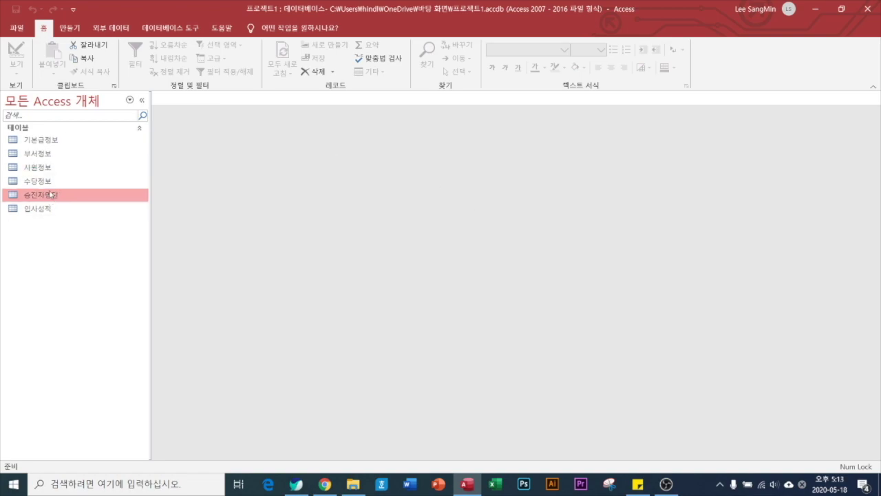
right_click(50, 199)
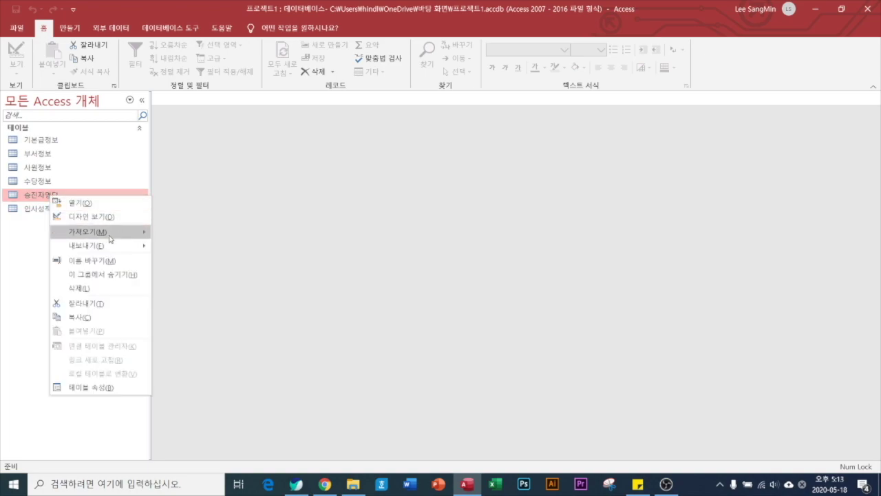
mouse_move(110, 246)
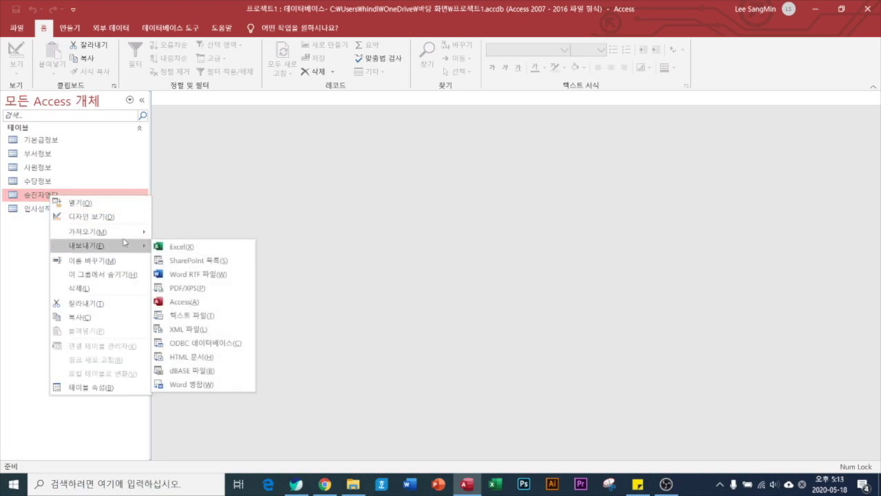
mouse_move(86, 238)
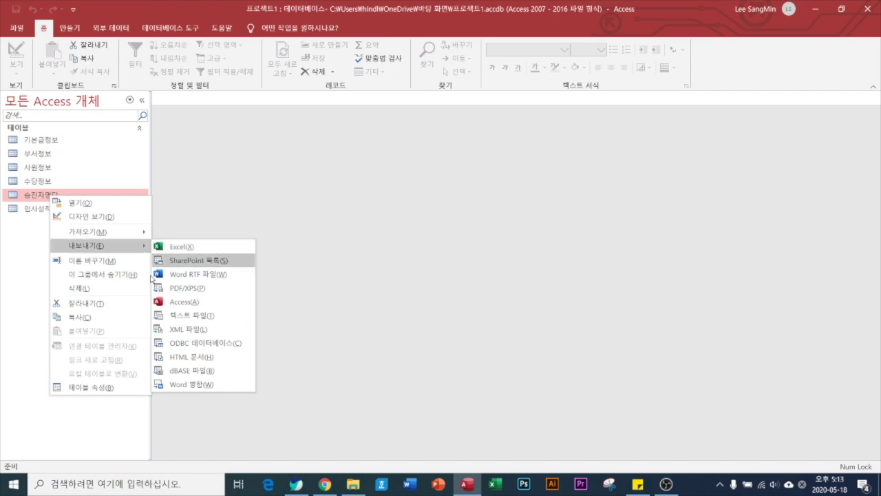
left_click(111, 28)
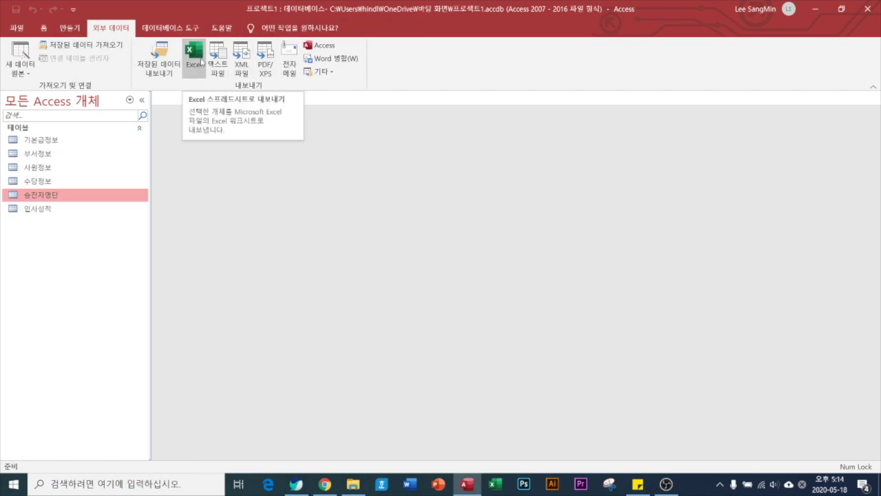
right_click(51, 203)
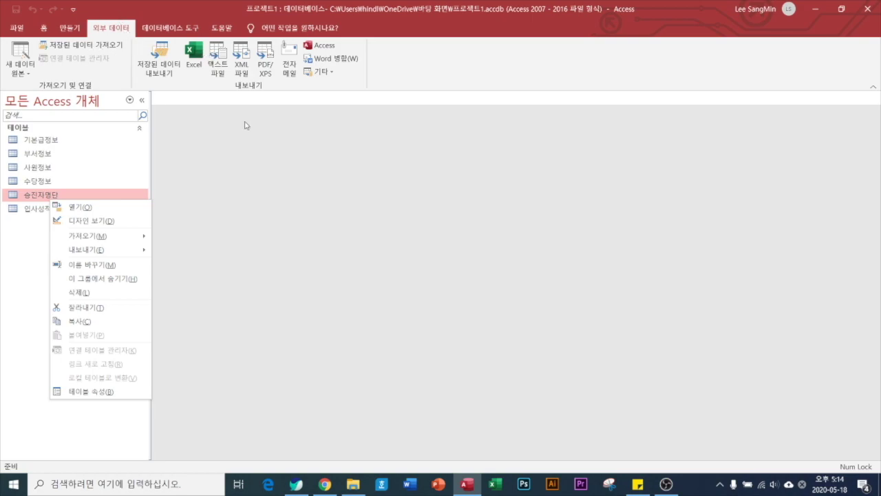
left_click(193, 56)
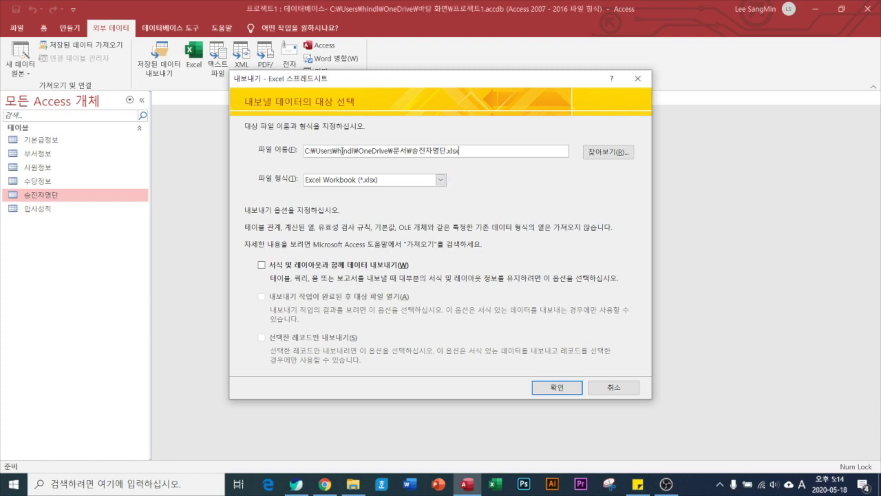
Step: Set the export destination to 승진자명단.xlsx in the 문서 folder, keeping the Excel Workbook file type
left_click(604, 156)
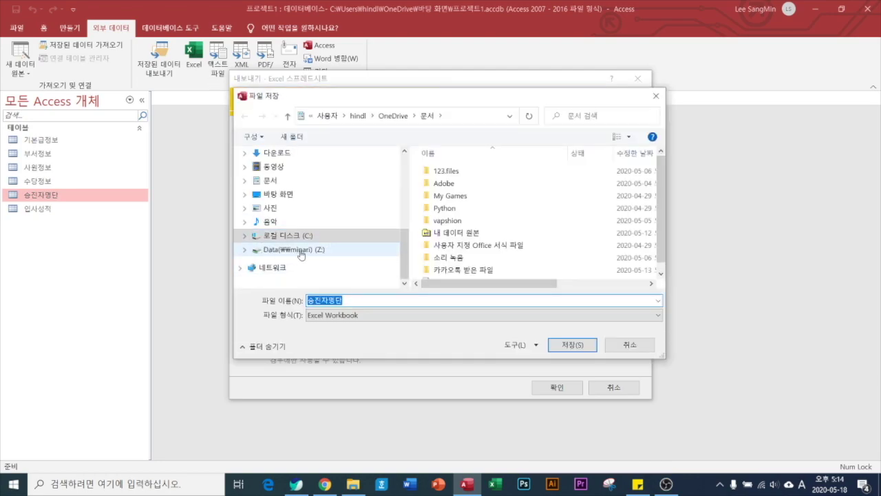
left_click(286, 183)
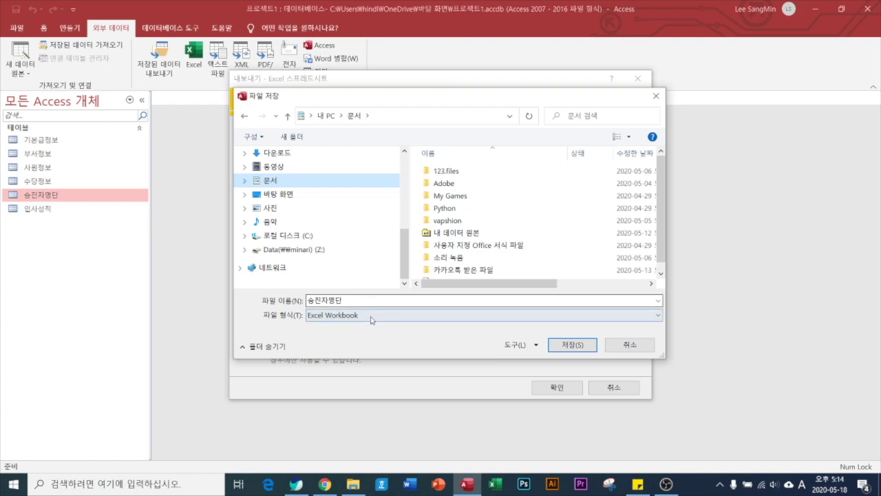
left_click(371, 315)
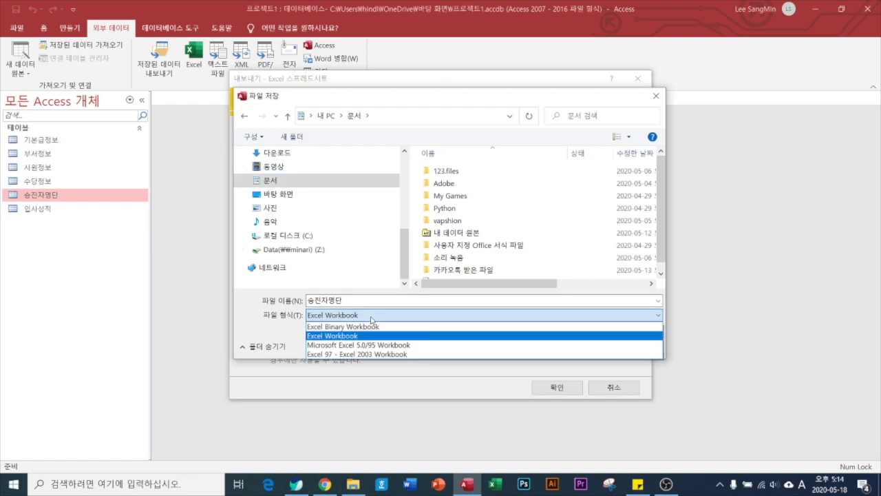
left_click(371, 315)
left_click(375, 302)
left_click(375, 302)
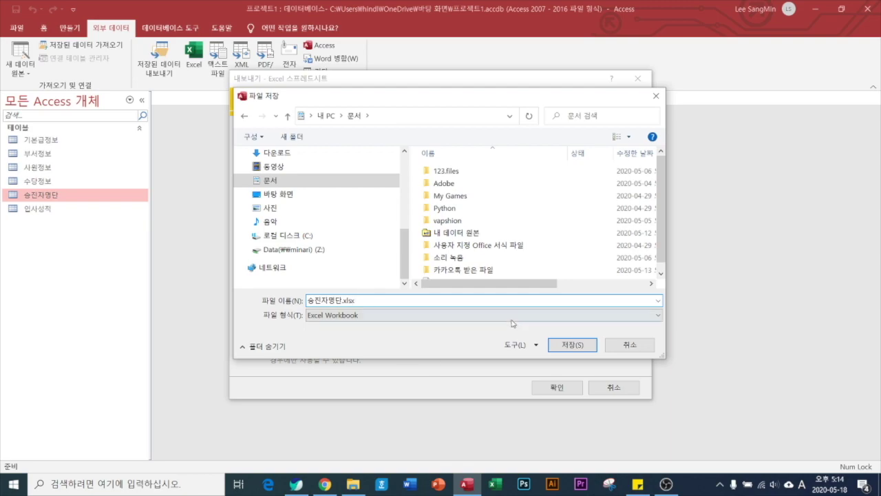
left_click(572, 344)
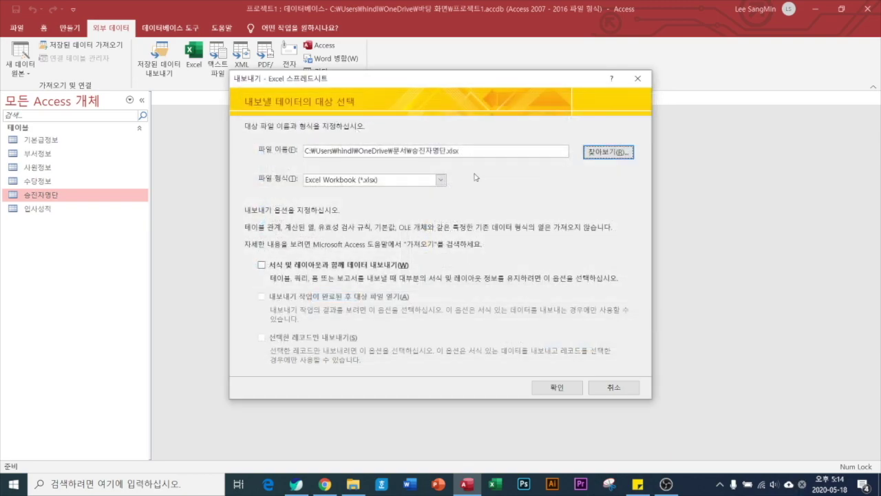
Step: Export the table as Excel Workbook (*.xlsx) with formatting and layout included, and finish without saving the export steps
left_click(439, 183)
left_click(370, 207)
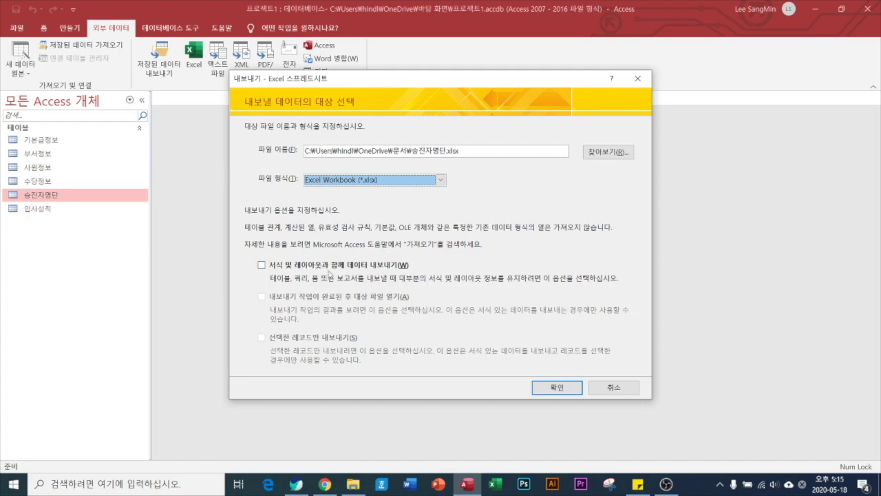
left_click(265, 266)
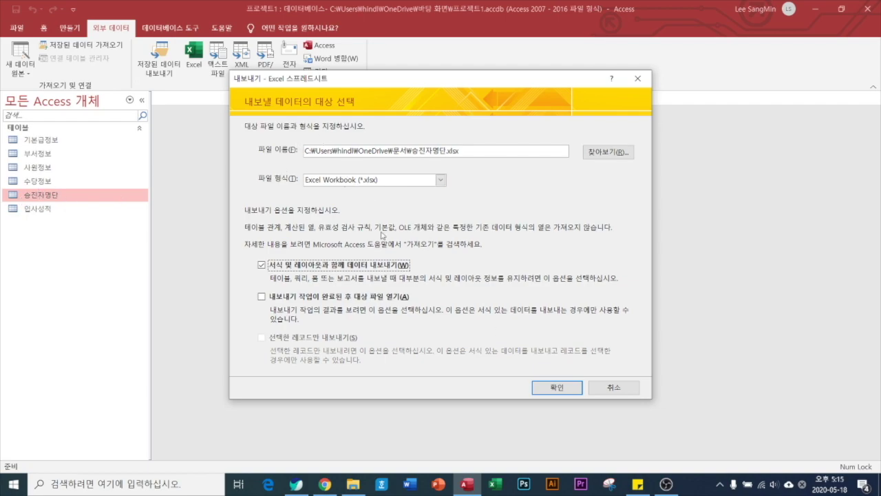
left_click(558, 387)
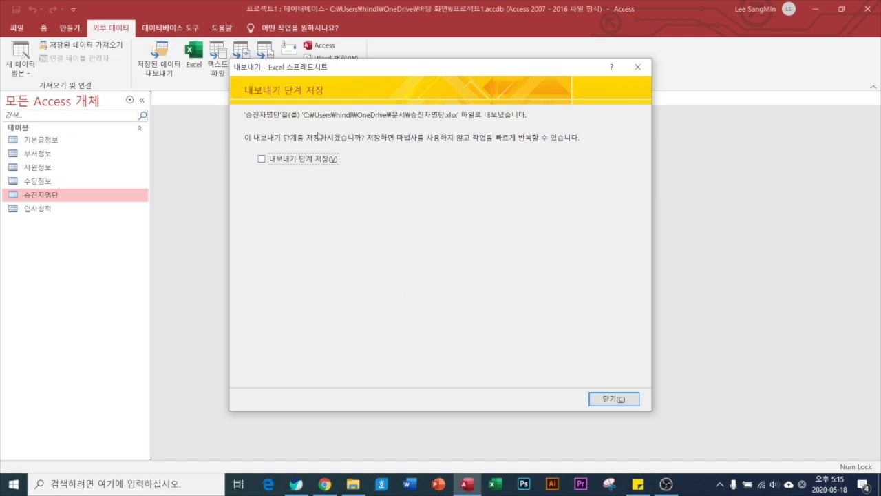
left_click(618, 401)
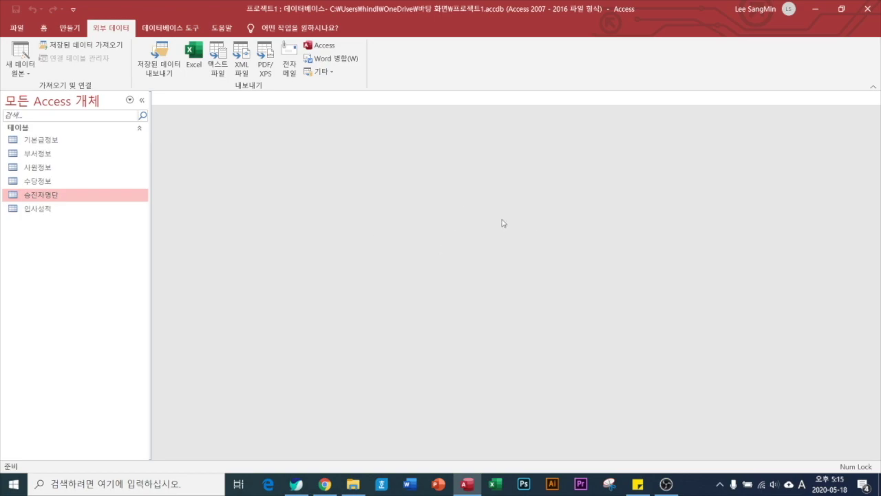
Step: Examine the 승진자명단 table in datasheet and design views, close its property sheet, and return to the datasheet
double_click(40, 196)
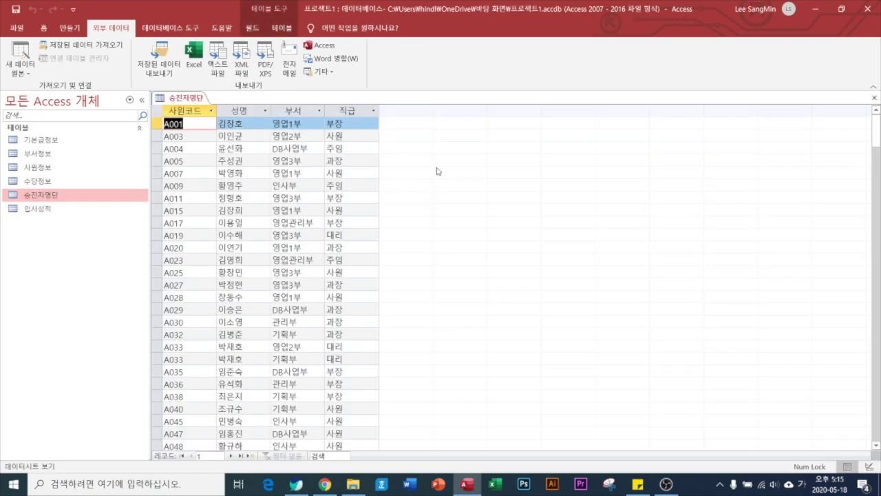
right_click(178, 97)
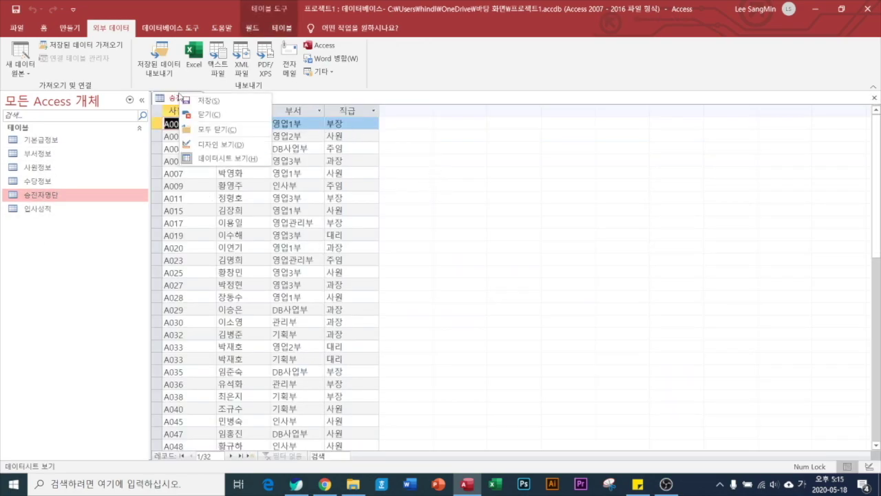
left_click(233, 146)
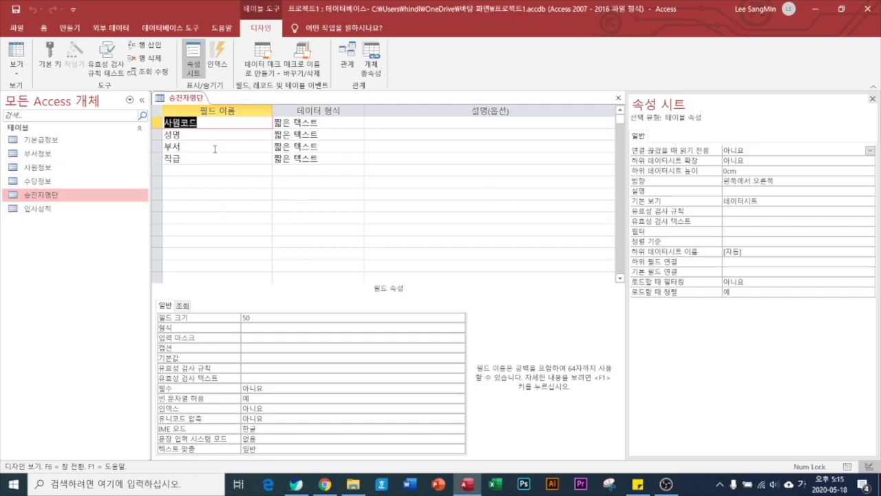
left_click(872, 99)
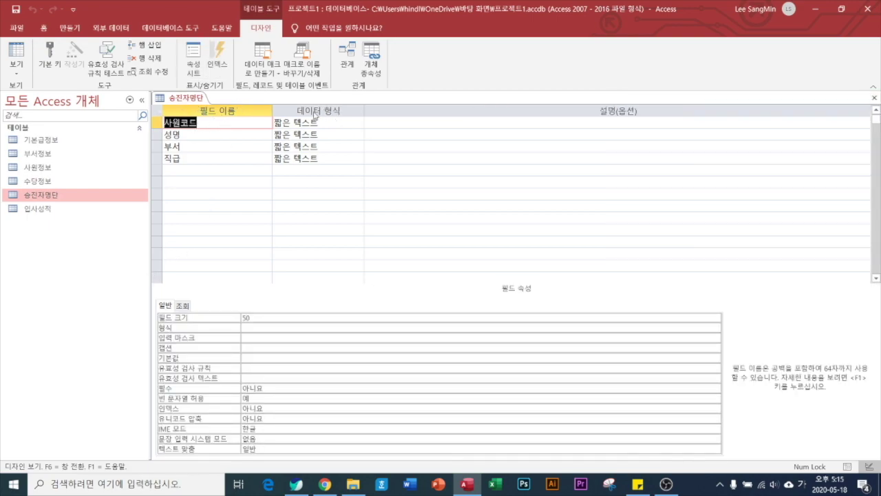
left_click(16, 54)
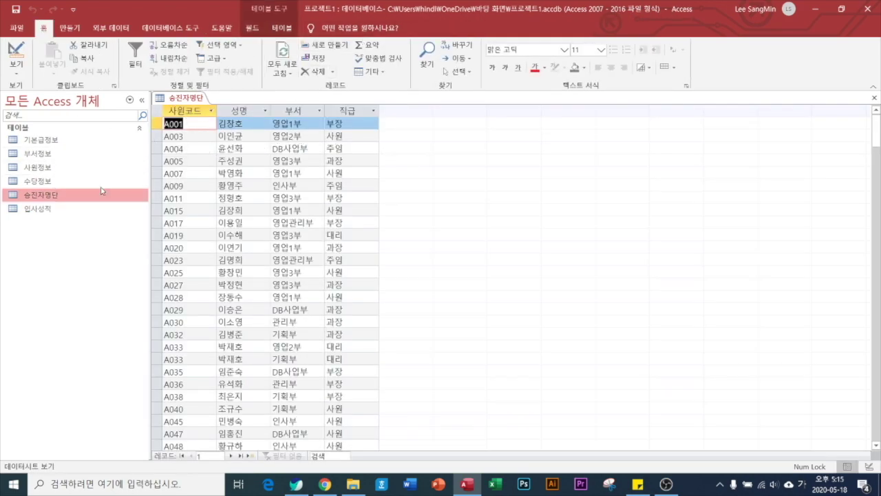
Step: Set the description of the 승진자명단 table to 승진자 in its table properties
right_click(54, 196)
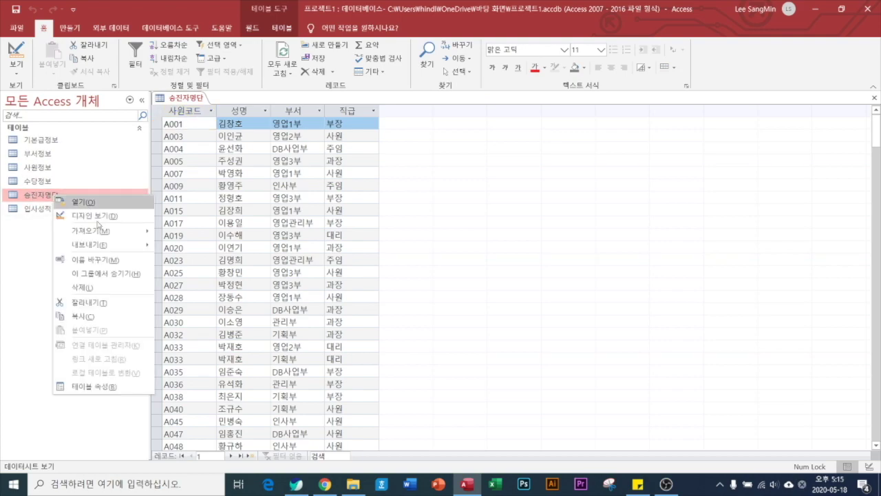
left_click(99, 386)
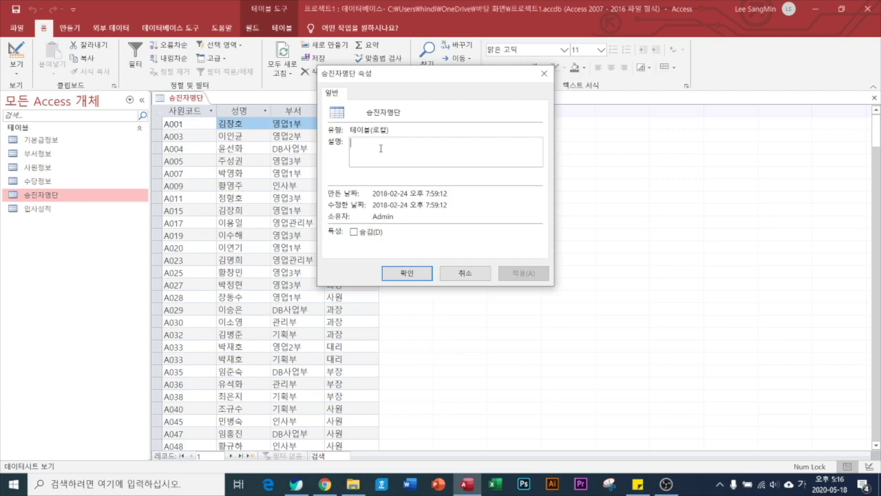
type("승진자")
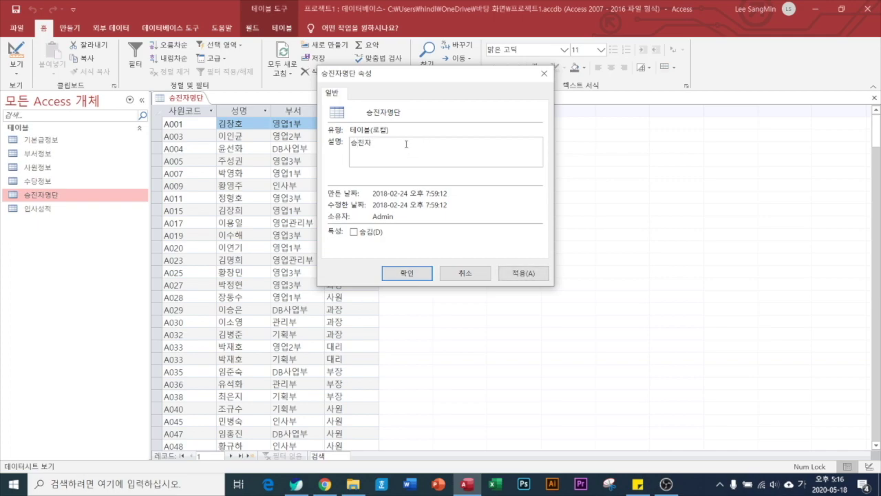
left_click(405, 273)
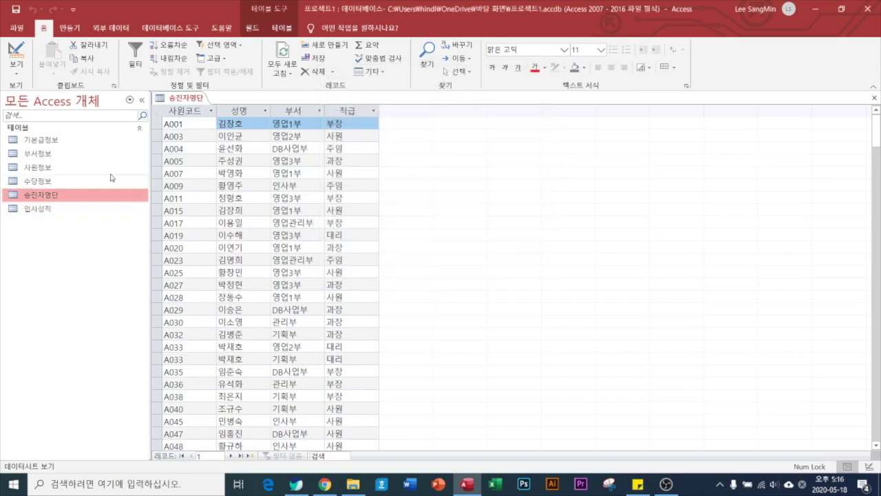
Step: Set the 승진자명단 table's description to 승진자2 in the design property sheet, and close the table with the changes saved
left_click(15, 67)
left_click(31, 118)
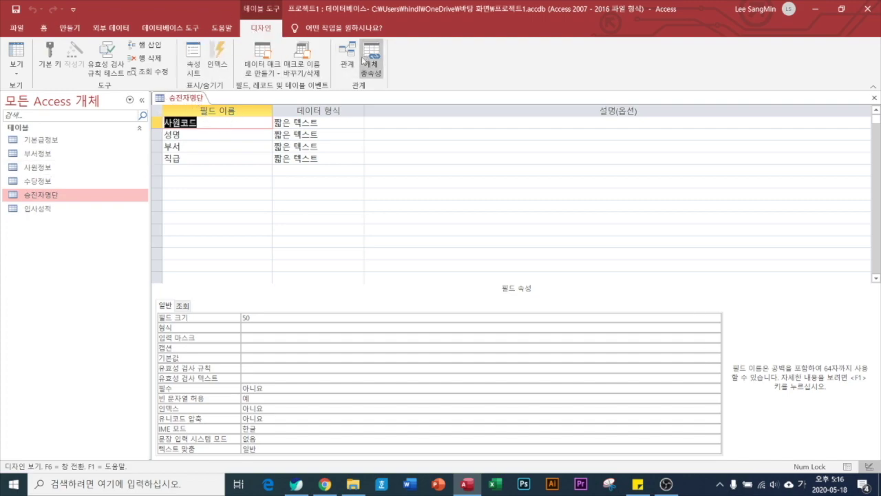
left_click(202, 58)
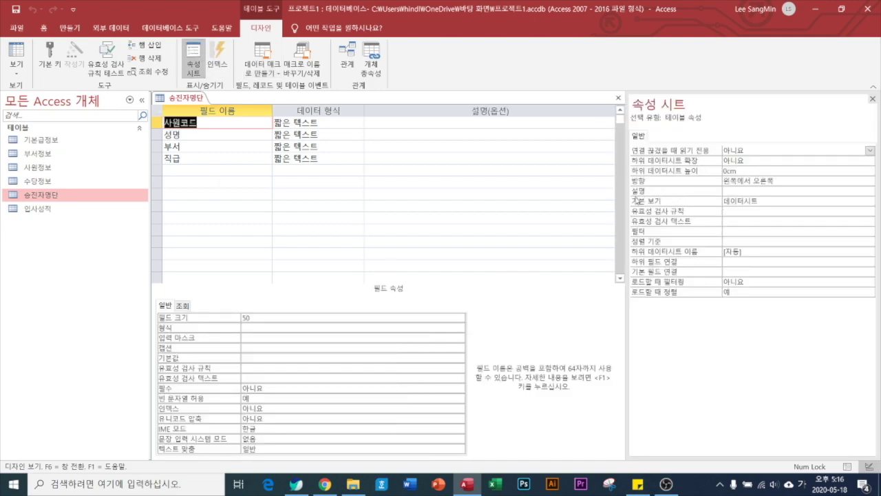
left_click(761, 190)
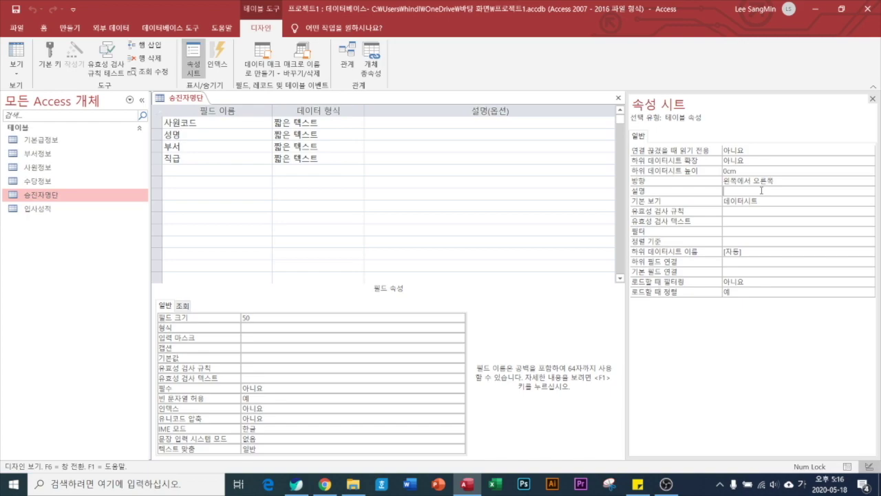
type("승진자")
left_click(618, 98)
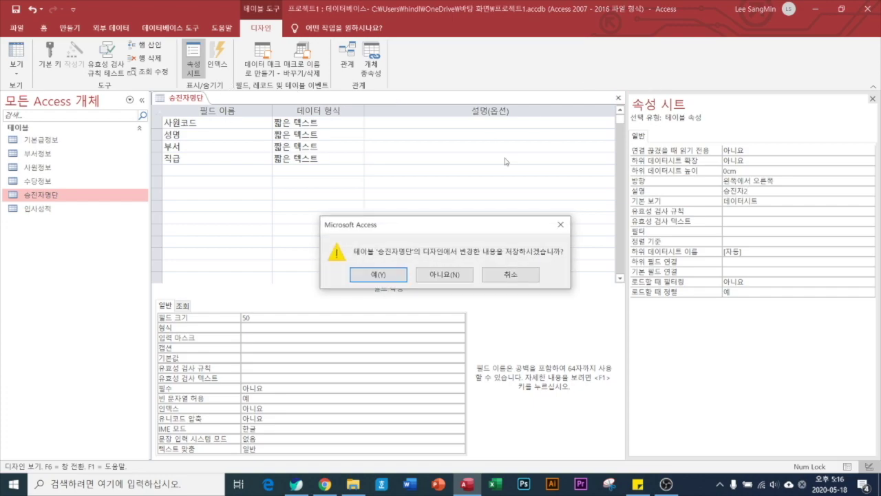
left_click(398, 277)
left_click(406, 294)
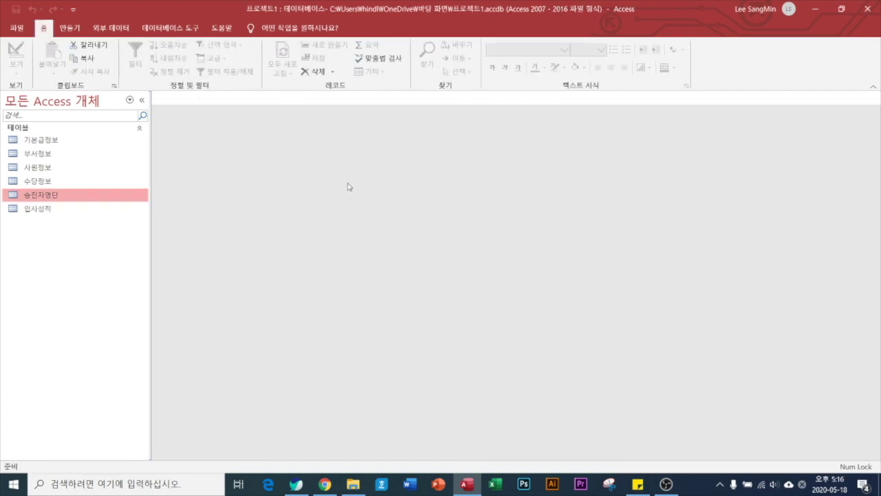
Step: Check the description in the table properties of 승진자명단 and close the properties
right_click(47, 198)
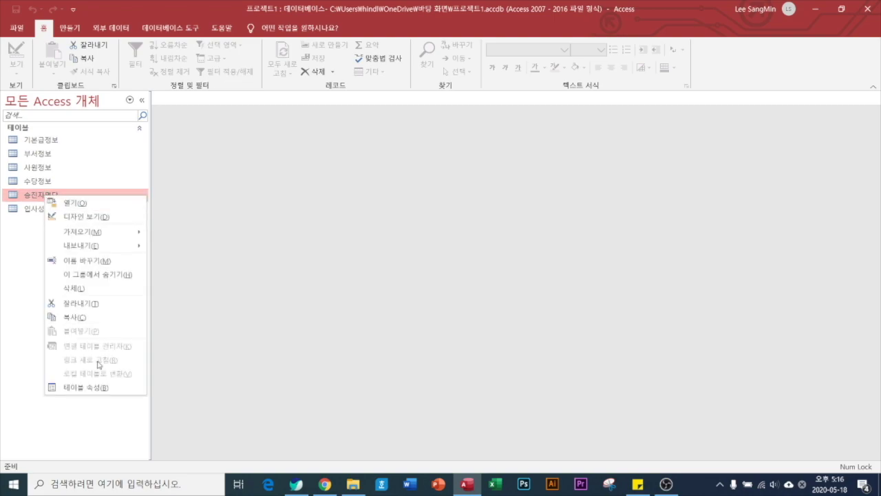
left_click(88, 386)
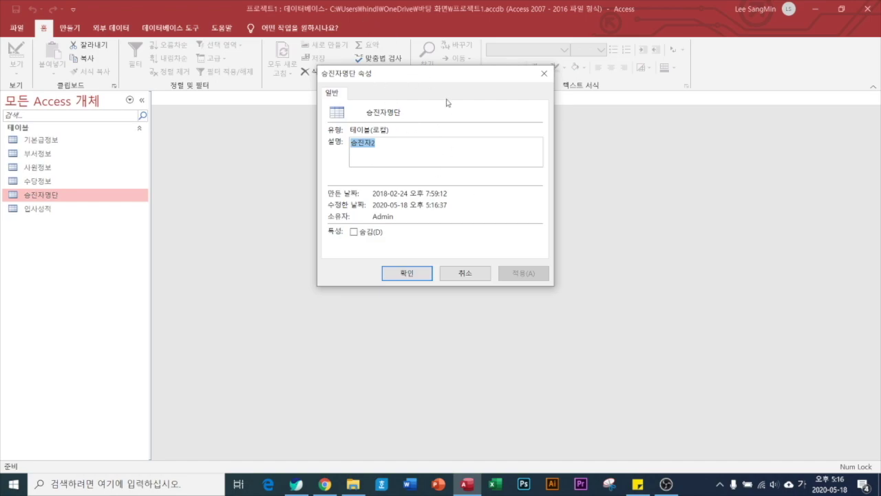
left_click(405, 275)
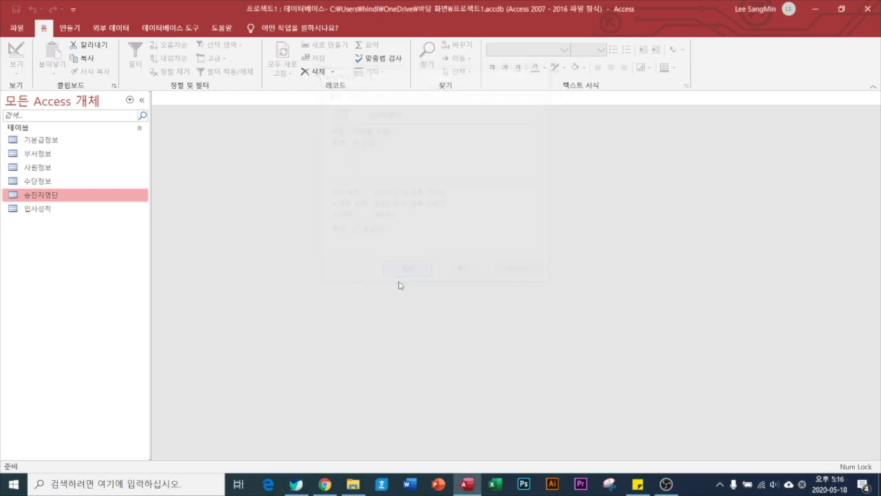
Step: Close the 프로젝트1 database and open the 프로젝트1_작업5 database from the desktop
left_click(866, 11)
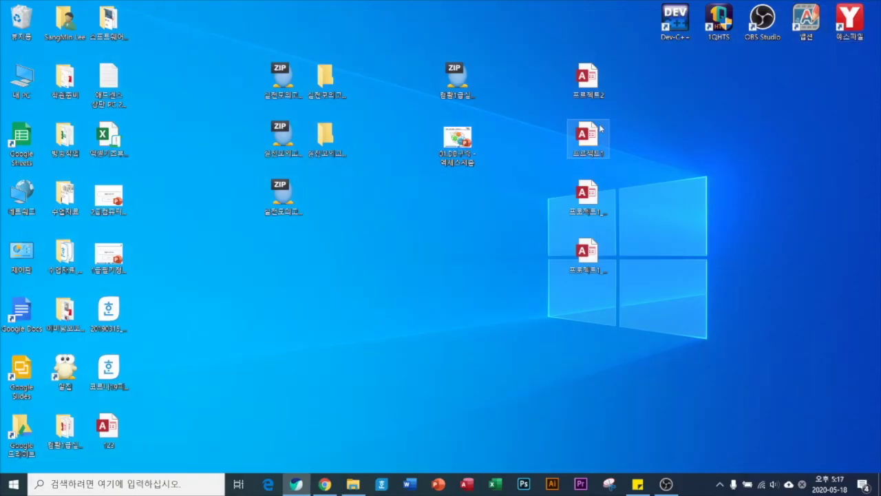
left_click(591, 195)
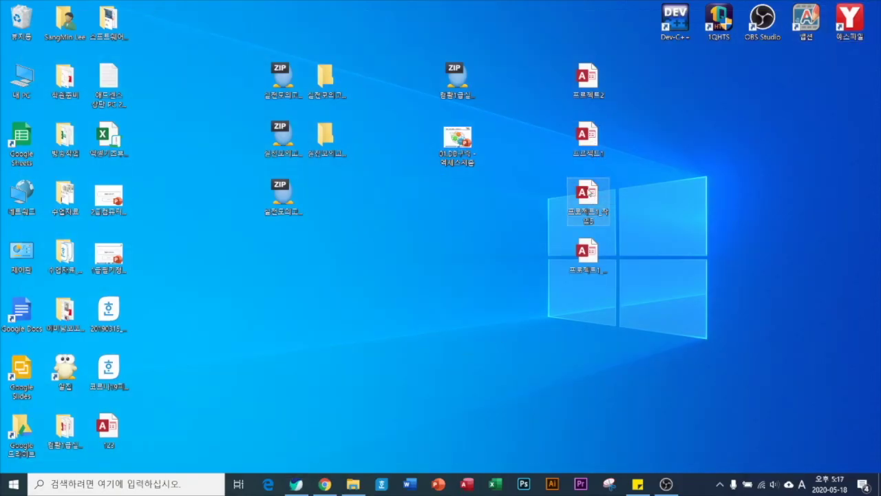
double_click(590, 193)
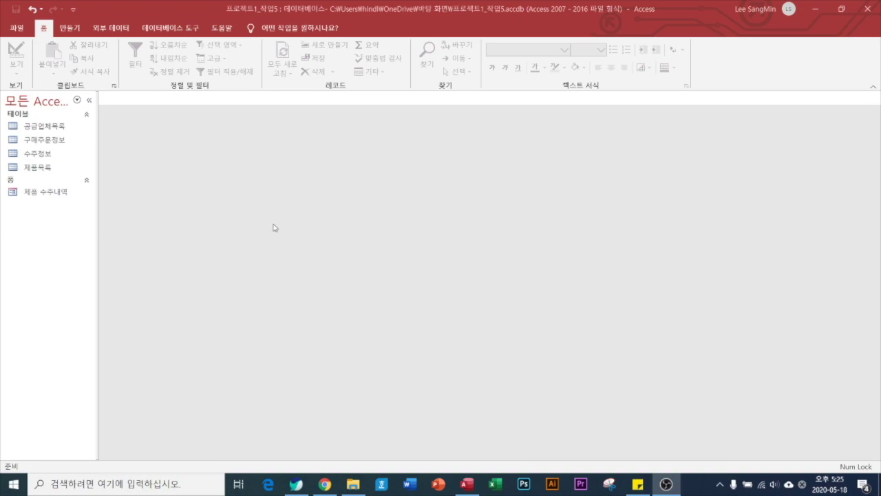
Step: Start a crosstab query with the query wizard, based on the 수주정보 table
left_click(71, 33)
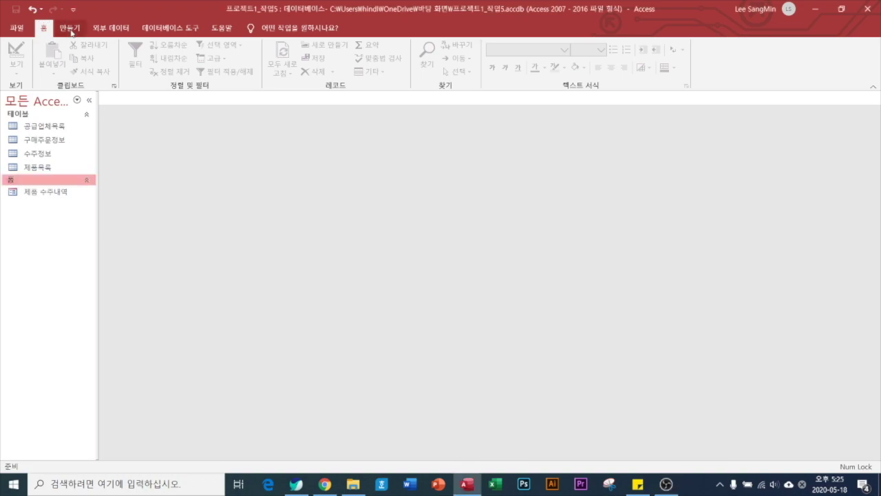
left_click(71, 29)
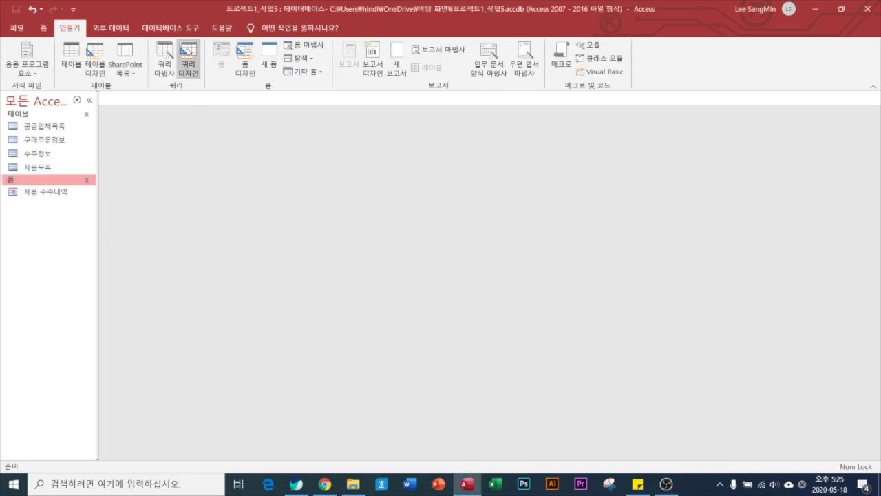
left_click(163, 58)
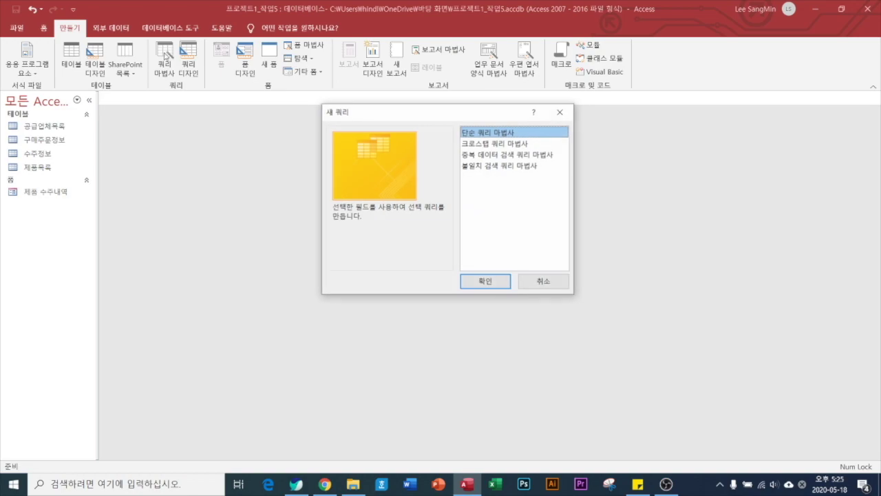
left_click(488, 144)
left_click(486, 284)
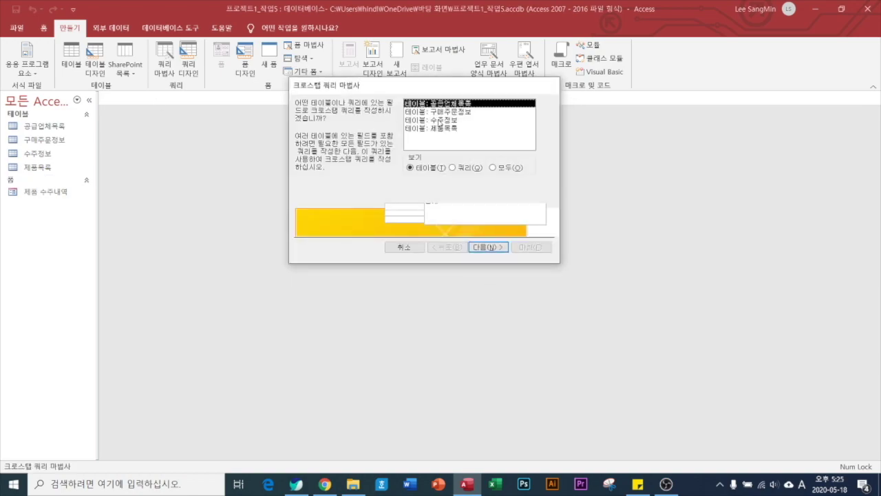
left_click(439, 120)
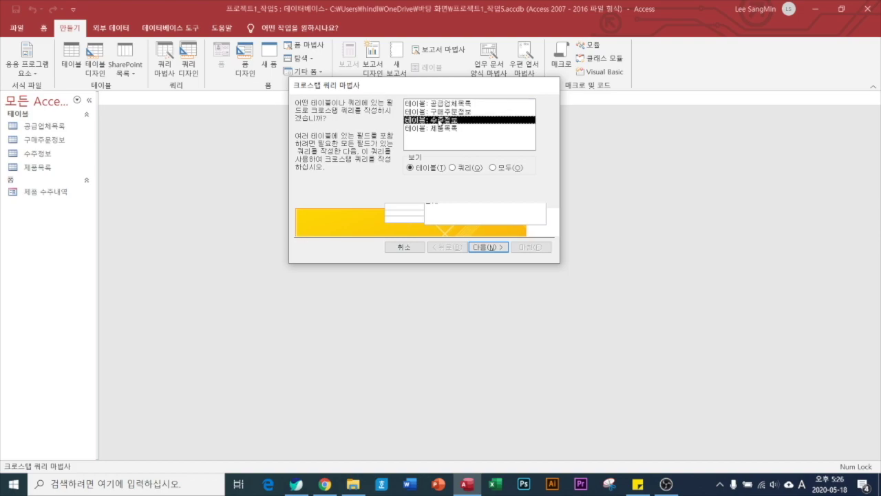
left_click(492, 247)
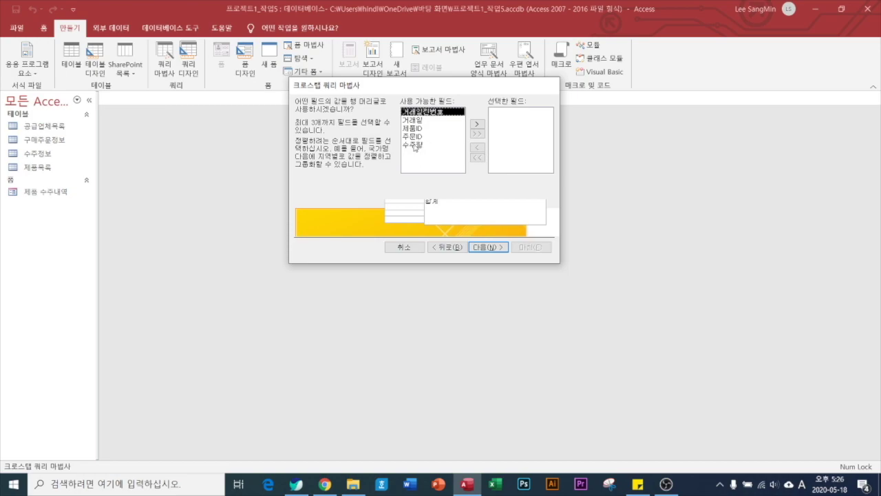
Step: Use 제품ID as the crosstab's row heading and 거래일 as its column heading, grouped by 날짜
left_click(414, 129)
left_click(477, 124)
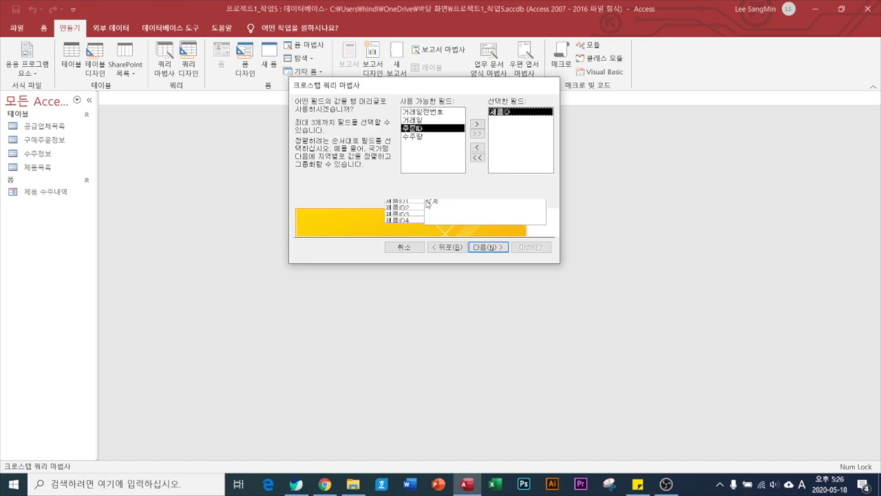
left_click(488, 246)
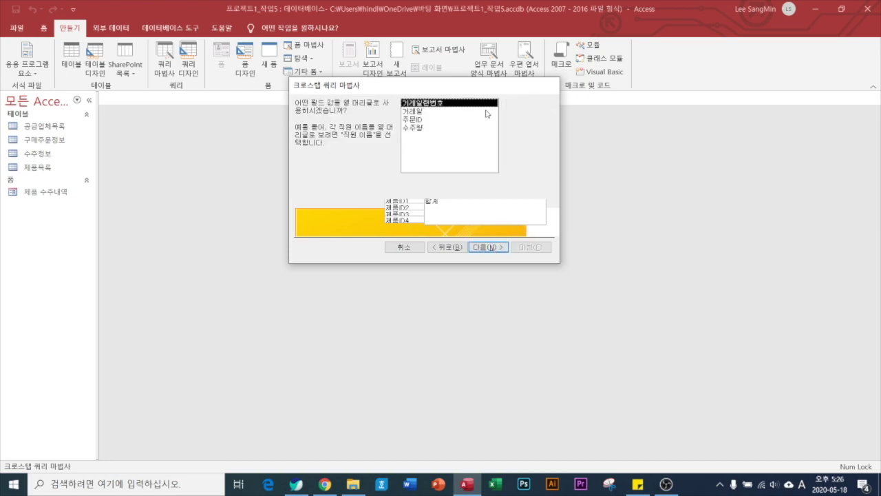
left_click(420, 112)
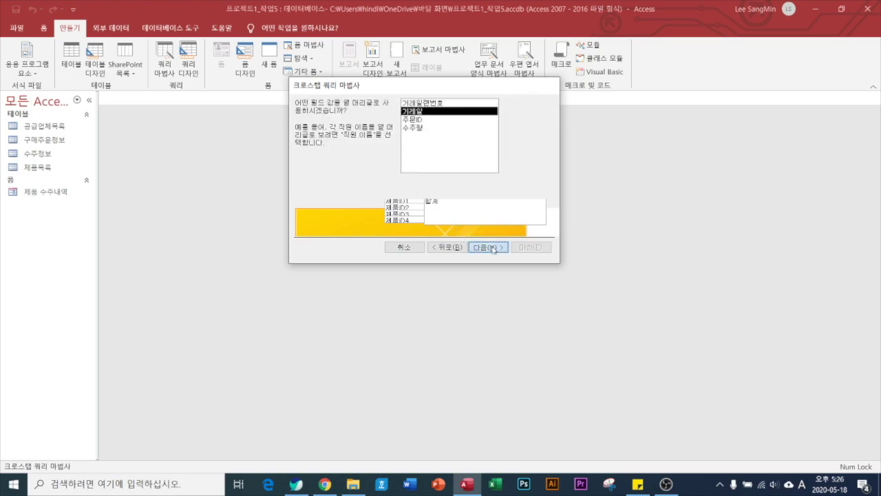
left_click(490, 247)
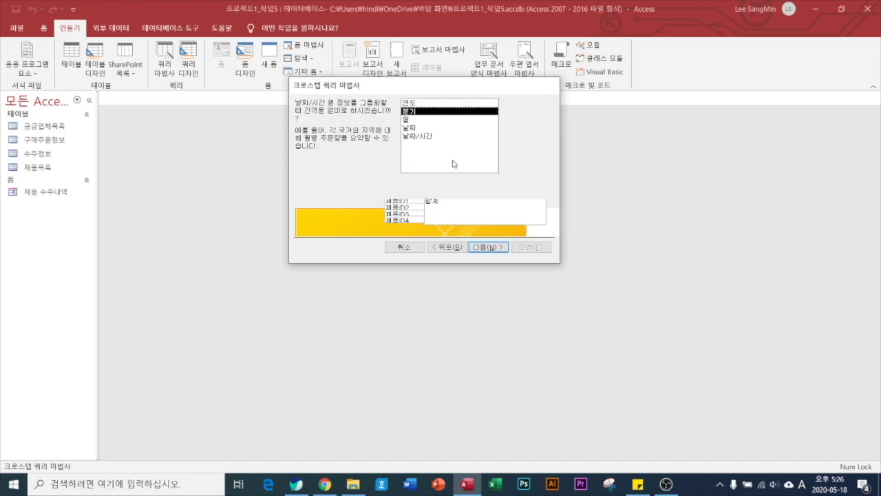
left_click(411, 127)
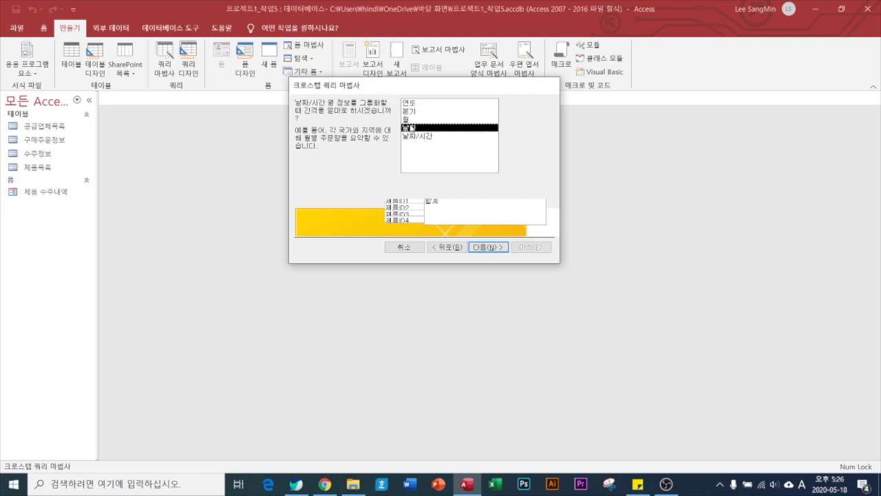
left_click(484, 247)
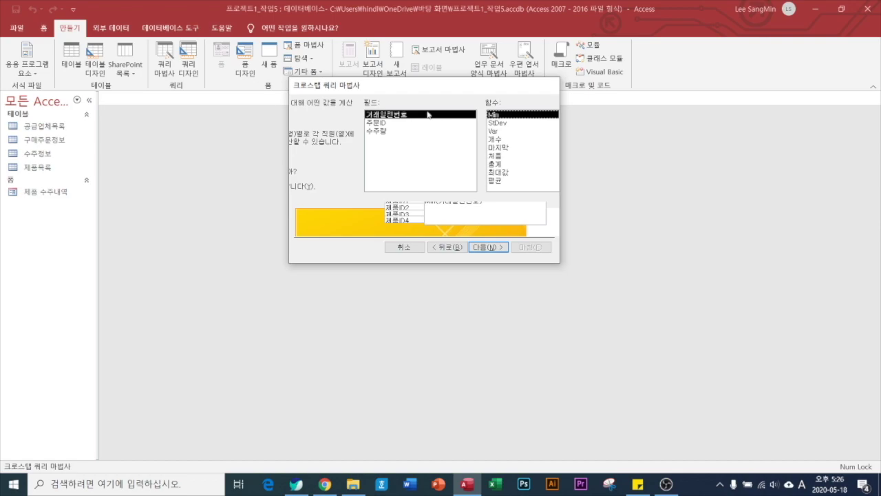
Step: Have the crosstab calculate the 총계 of 수주량 for each row and column intersection
left_click(380, 131)
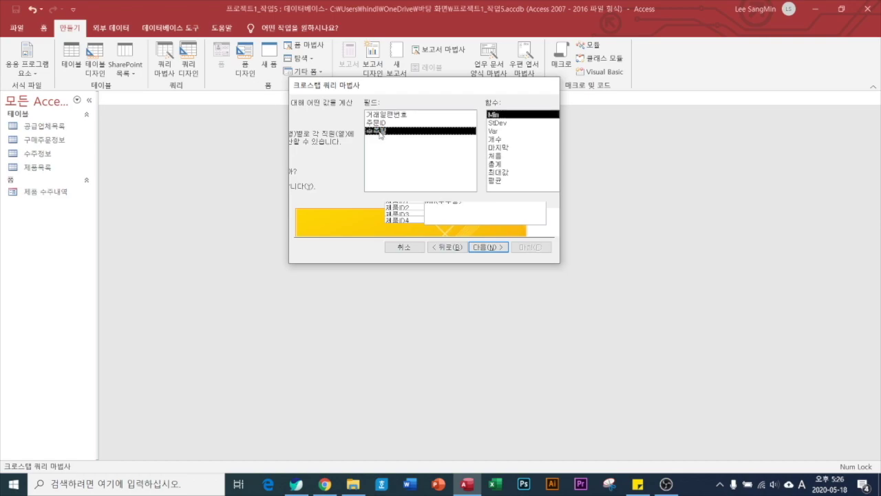
left_click(495, 164)
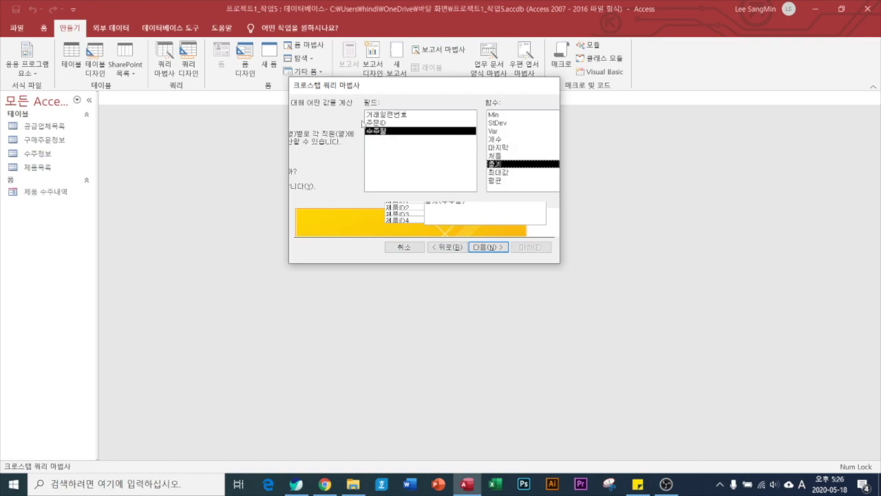
left_click(487, 247)
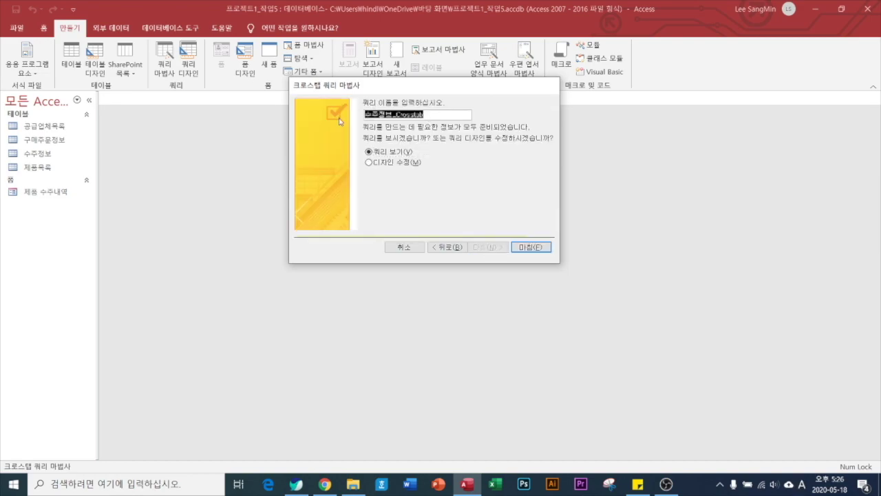
Step: Name the crosstab query 날짜별 수주량 and finish the wizard to view its results
type("wpvna")
key("BackSpace")
key("BackSpace")
key("BackSpace")
key("BackSpace")
key("BackSpace")
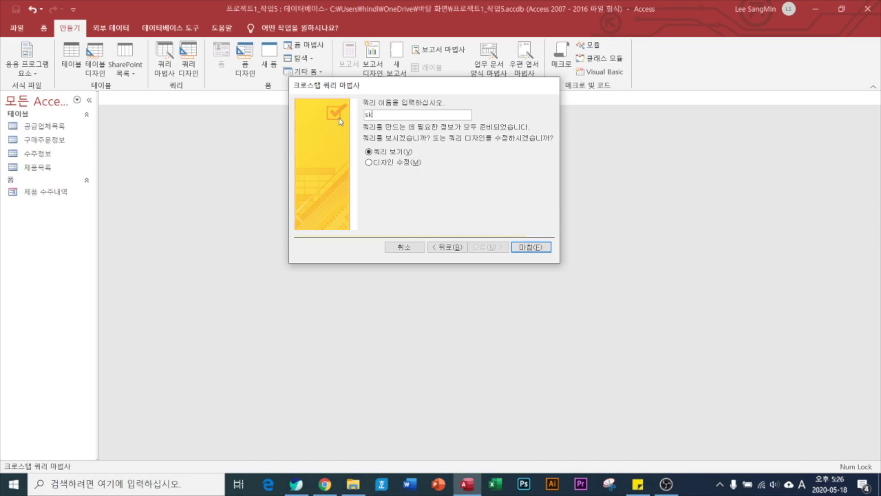
key("Hangul")
type("날짜별 수주량")
key("Return")
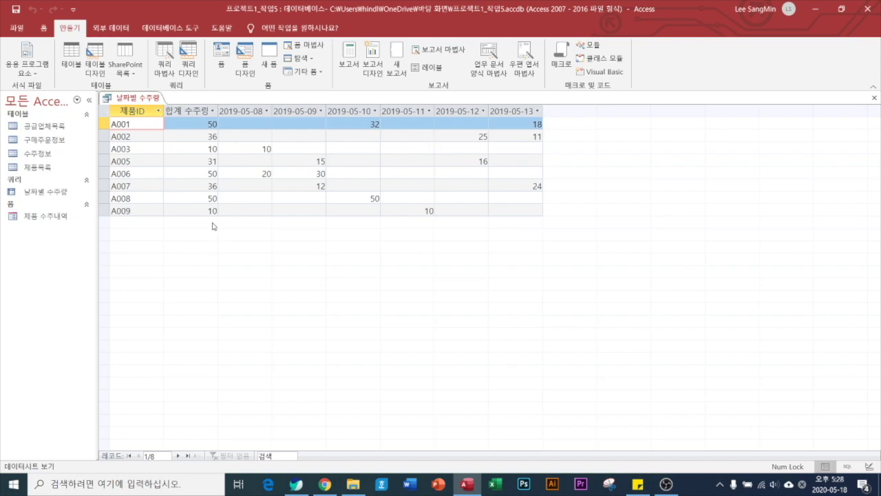
Step: Close this database, open 프로젝트1_작업6 from the desktop, and enable its blocked content
left_click(866, 8)
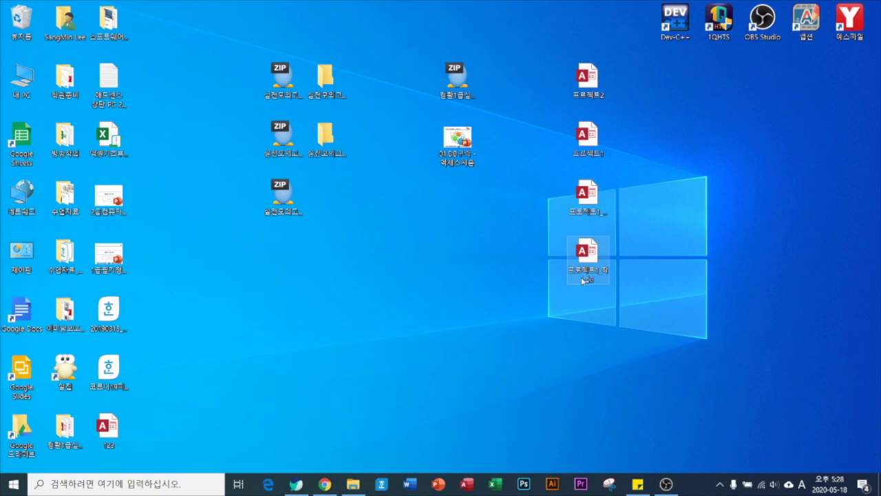
double_click(589, 254)
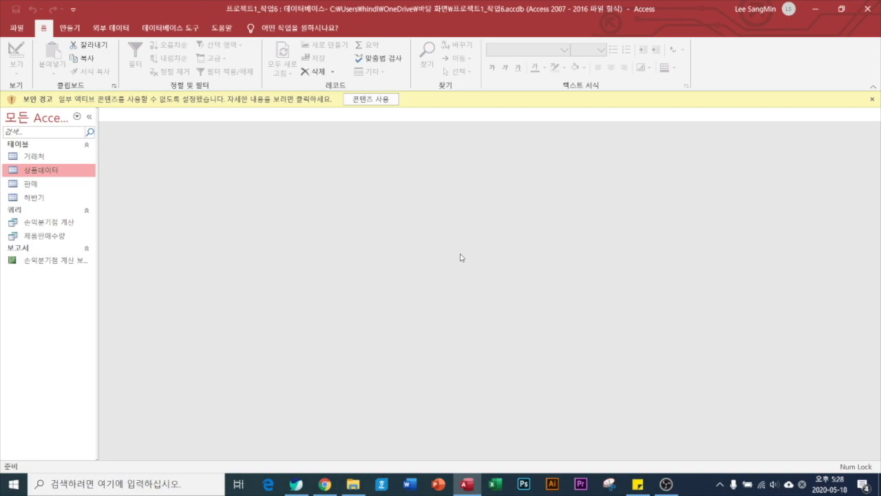
left_click(369, 98)
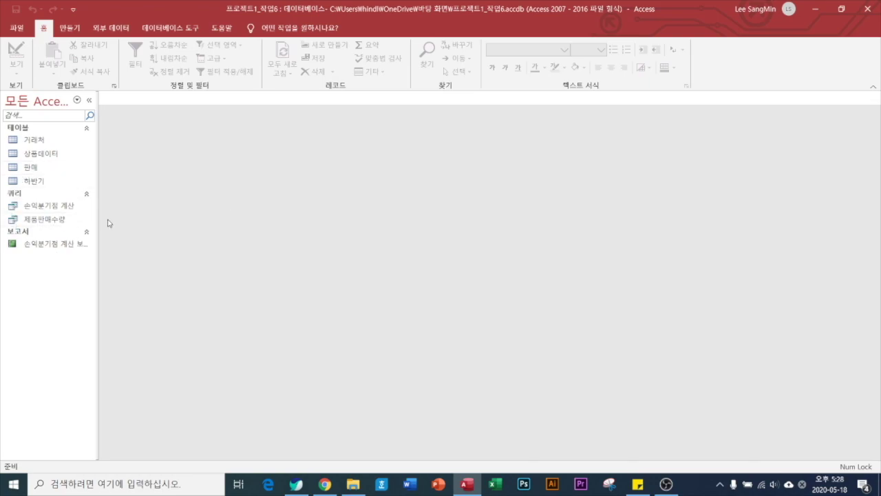
Step: Start a form with the form wizard and add the 상품명 and 가격 fields from the 상품데이터 table
left_click(69, 29)
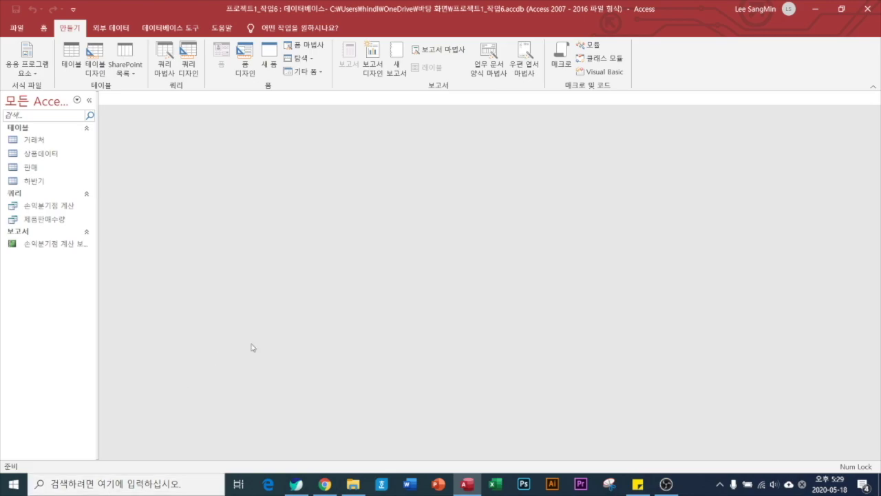
left_click(309, 44)
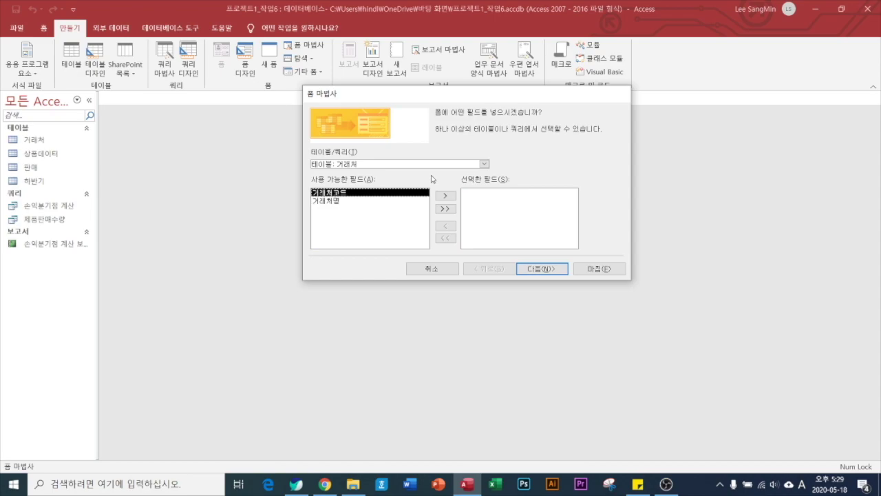
left_click(484, 164)
left_click(383, 183)
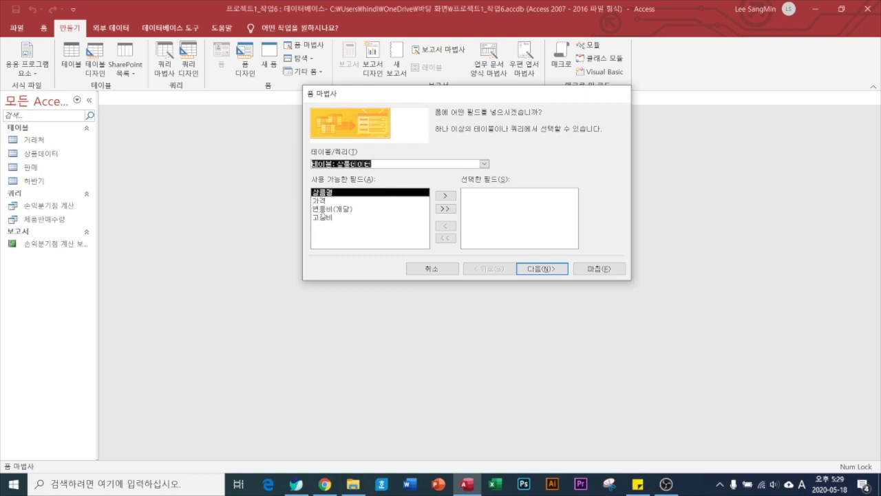
double_click(322, 192)
double_click(321, 193)
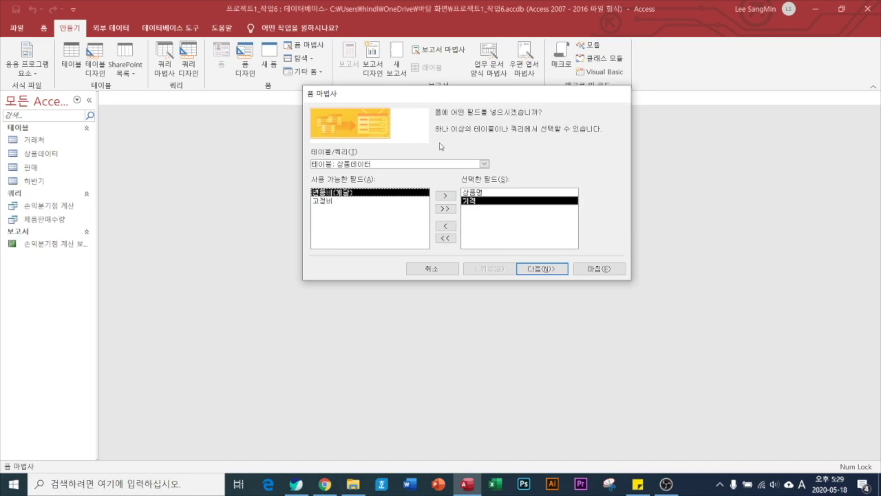
Step: Add the 반기, 거래처코드 and 수량 fields from the 판매 table to the form
left_click(484, 165)
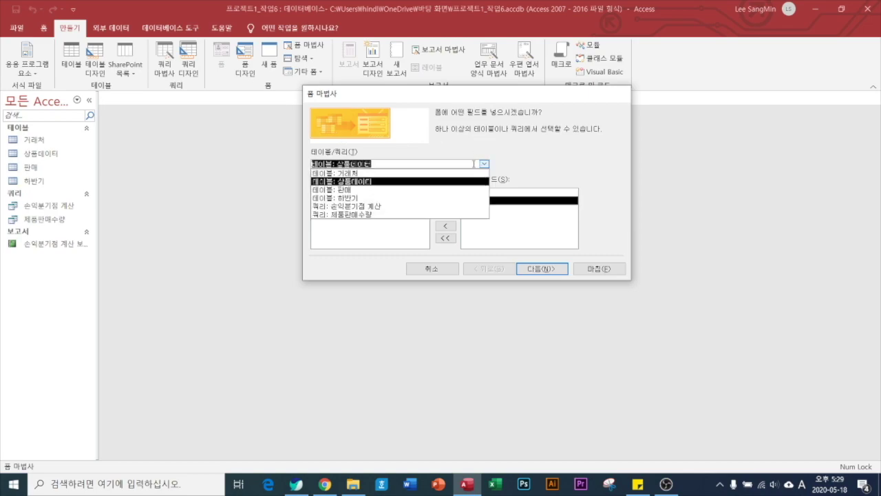
left_click(357, 190)
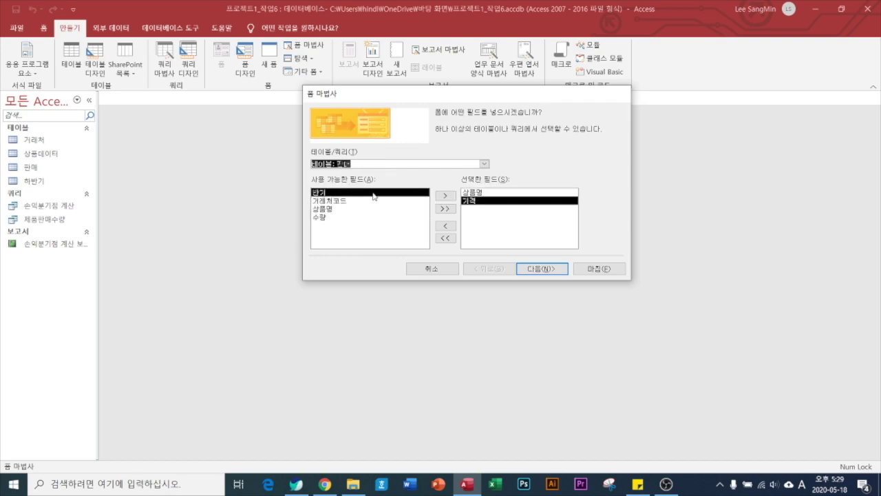
double_click(330, 192)
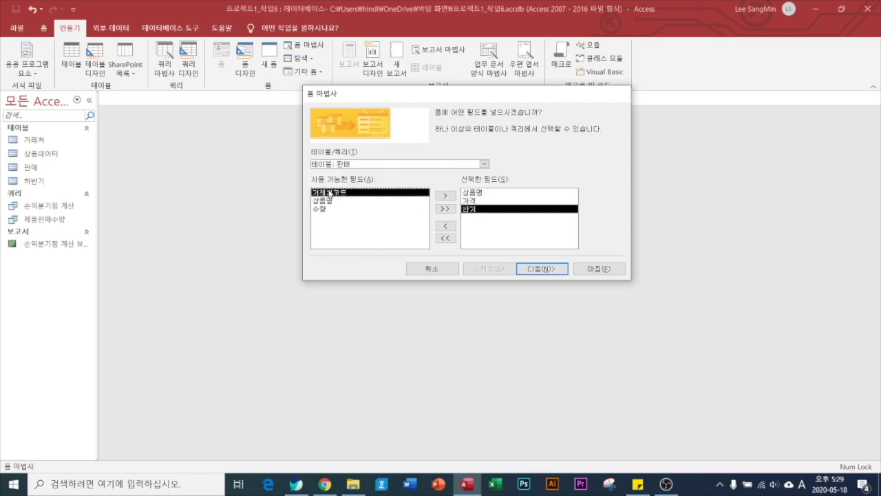
double_click(329, 192)
double_click(321, 208)
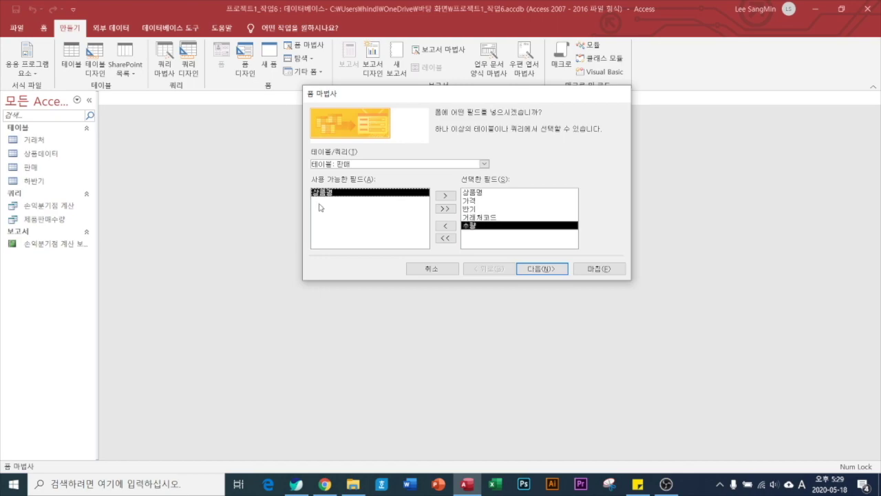
Step: Organise the form by 상품데이터 with a subform, and use the datasheet layout for the subform
left_click(554, 266)
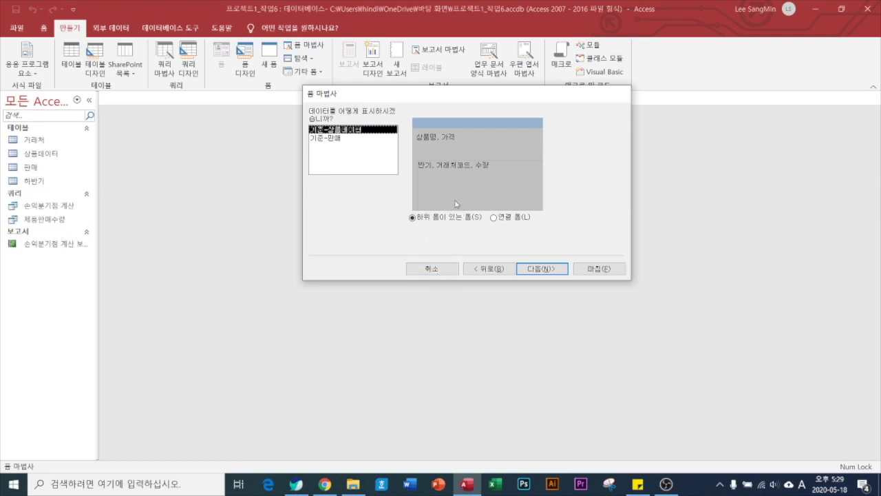
left_click(545, 268)
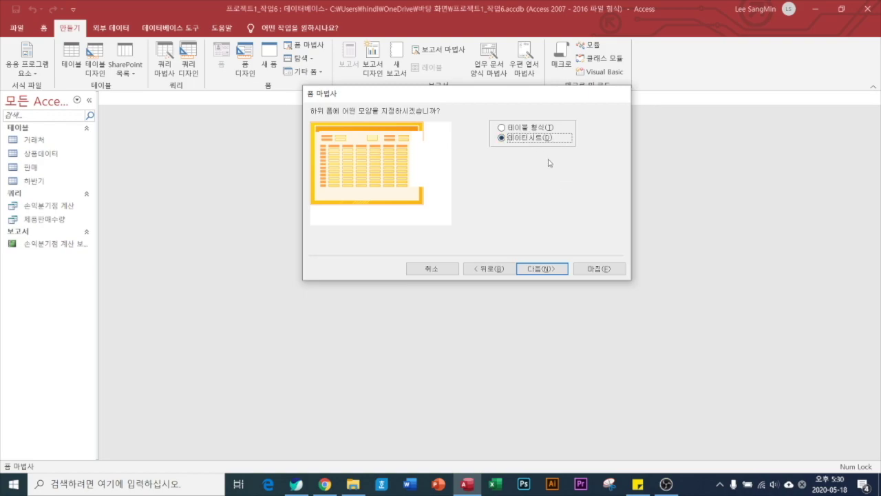
left_click(539, 270)
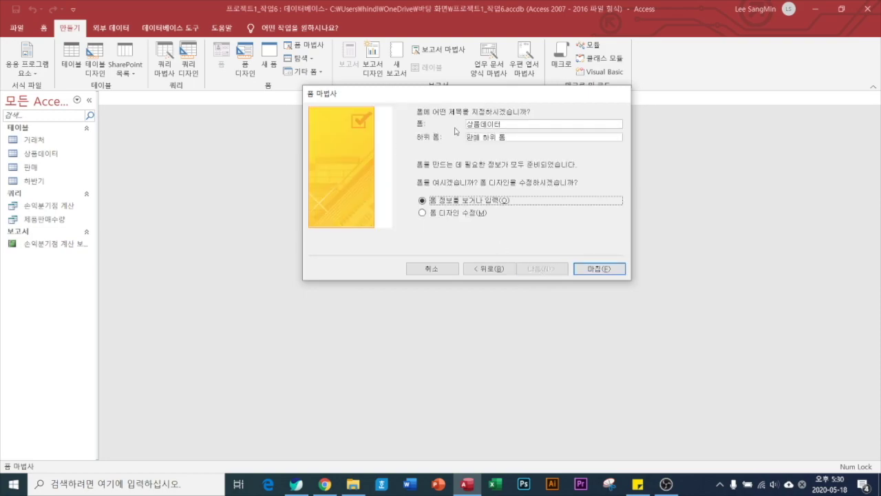
Step: Title the form 상품판매폼 and its subform 판매 폼, finish the wizard, and close the resulting form
left_click(513, 124)
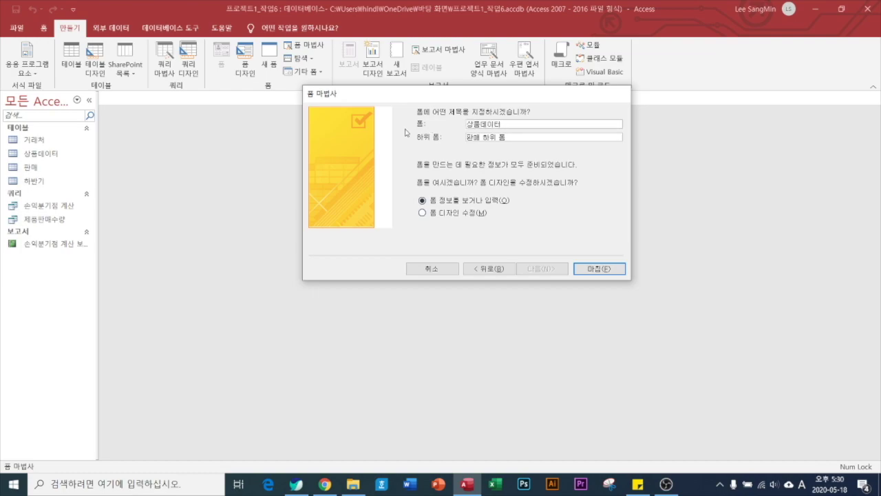
double_click(503, 124)
type("실")
type("품판매폼")
left_click_drag(520, 136, 456, 140)
type("ㅍ판매 폼")
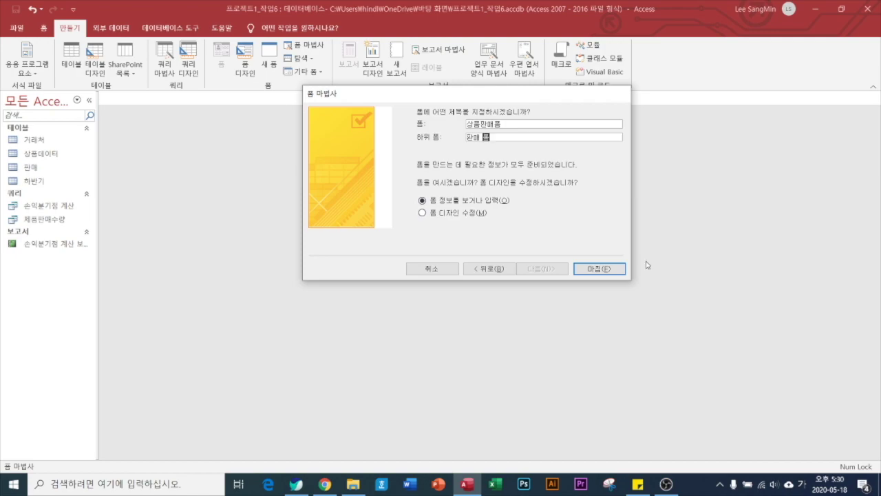
left_click(601, 270)
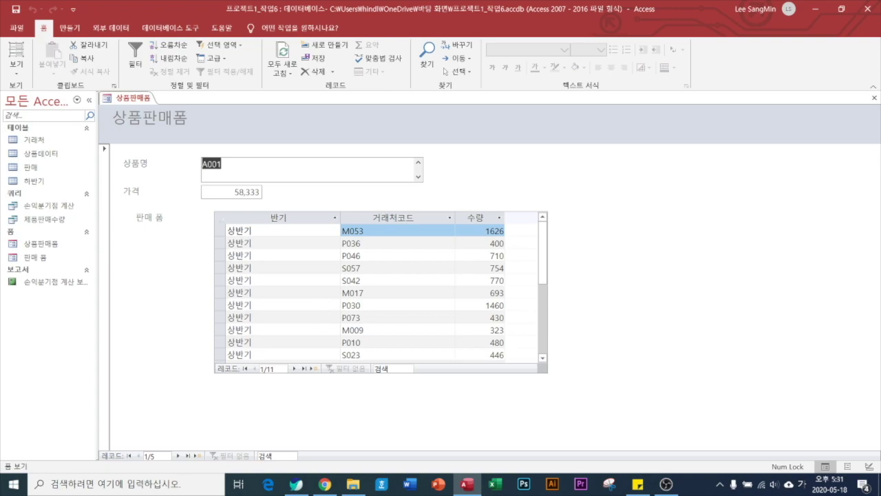
left_click(874, 98)
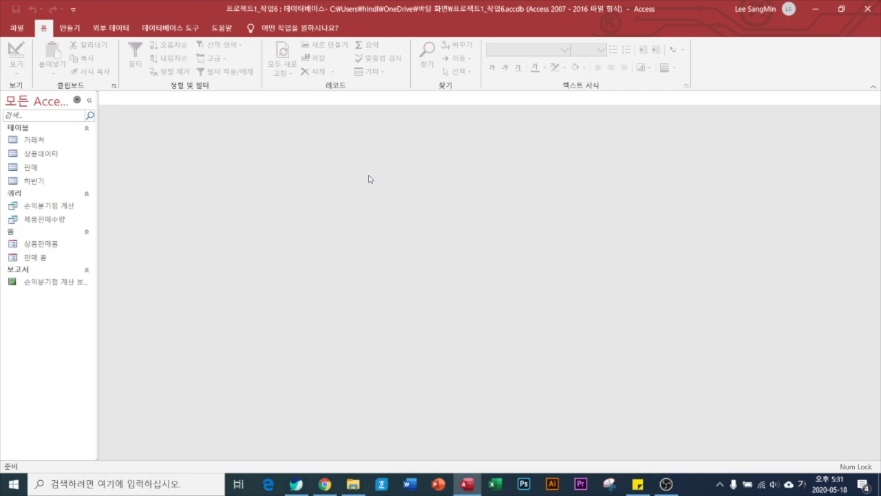
Step: Start a report with the report wizard and add the 거래처명 field from the 거래처 table
left_click(74, 32)
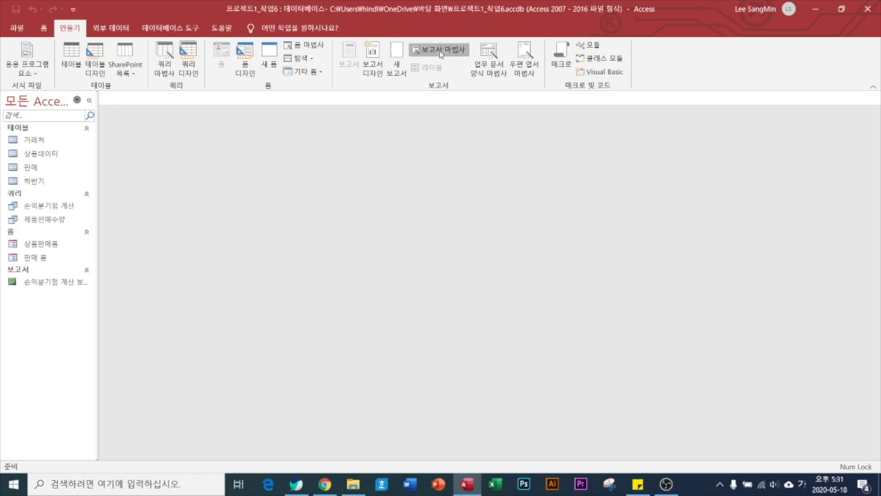
left_click(425, 48)
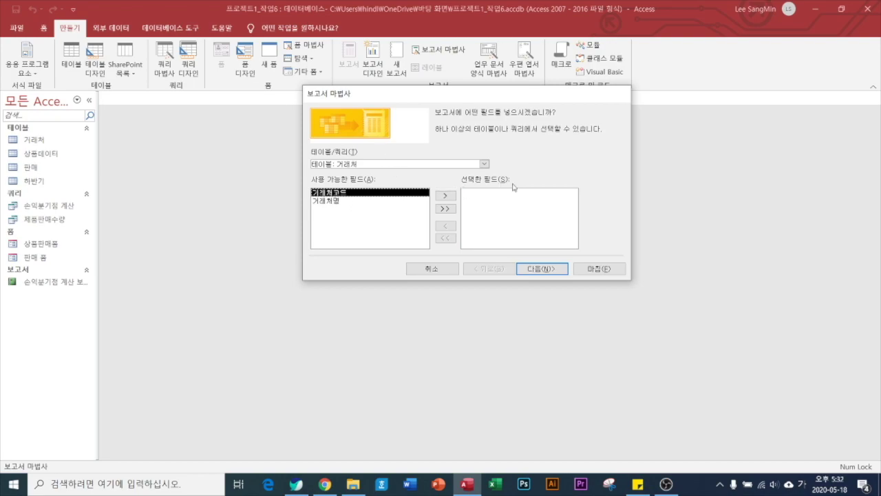
left_click(485, 166)
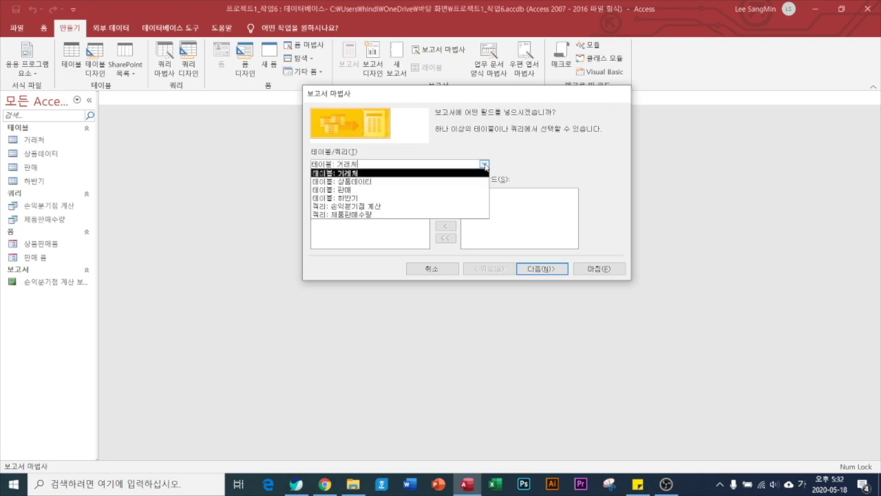
left_click(405, 182)
left_click(485, 163)
left_click(419, 173)
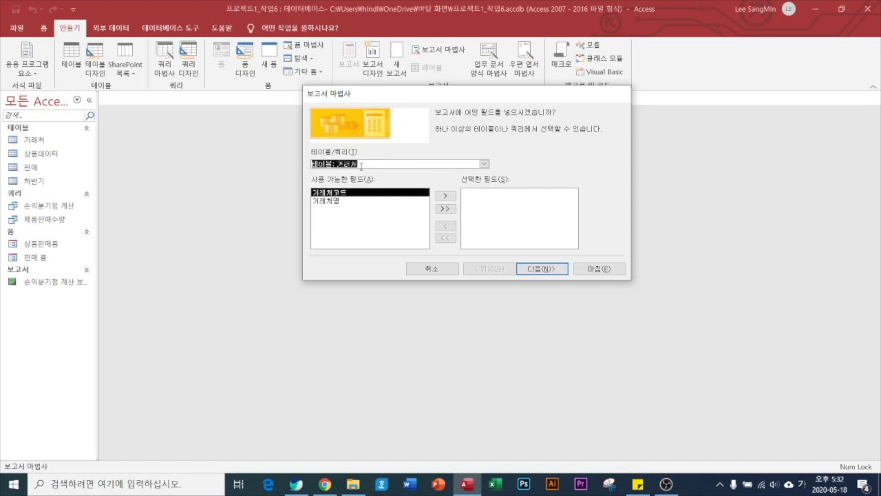
double_click(335, 201)
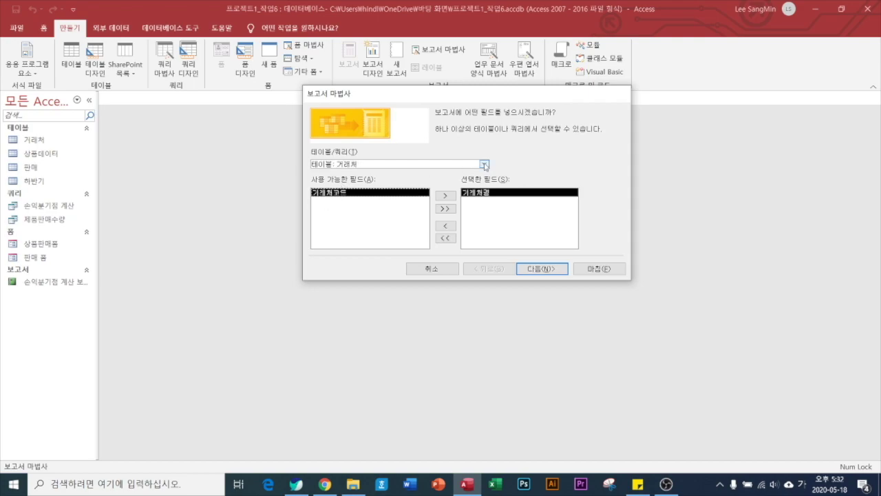
Step: Add the 상품명, 가격 and 변동비(개당) fields from the 상품데이터 table to the report
left_click(485, 163)
left_click(380, 182)
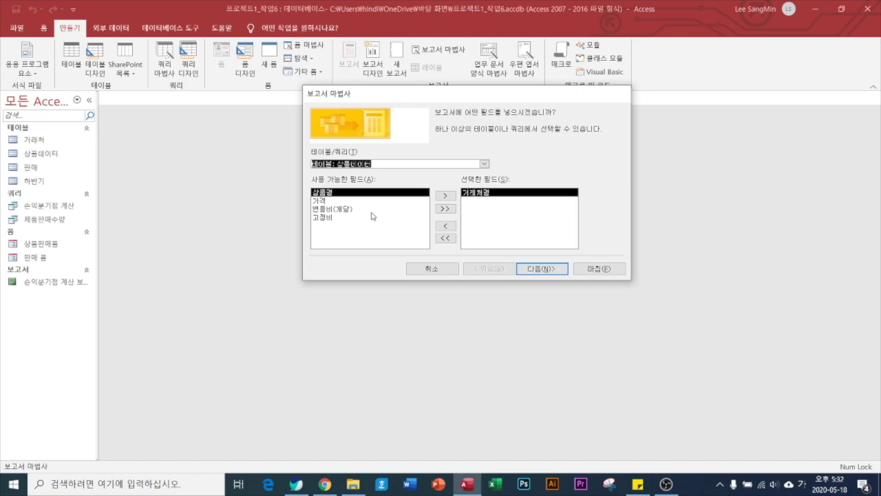
double_click(328, 195)
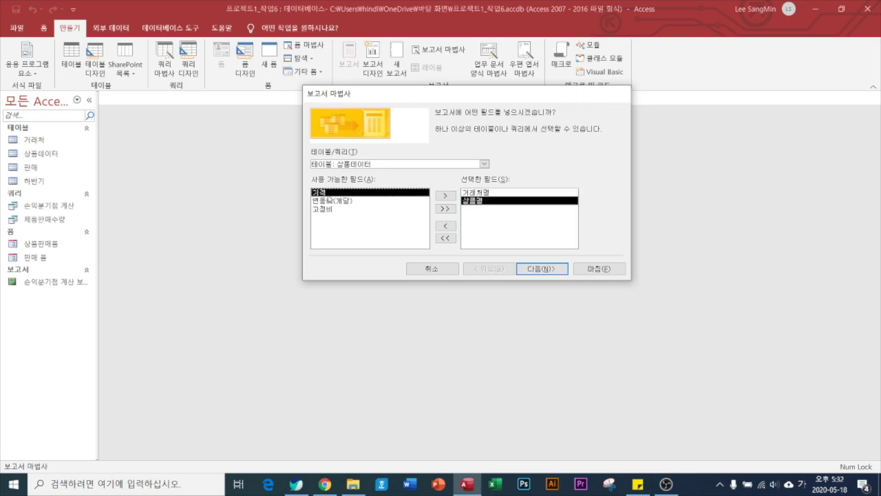
double_click(328, 193)
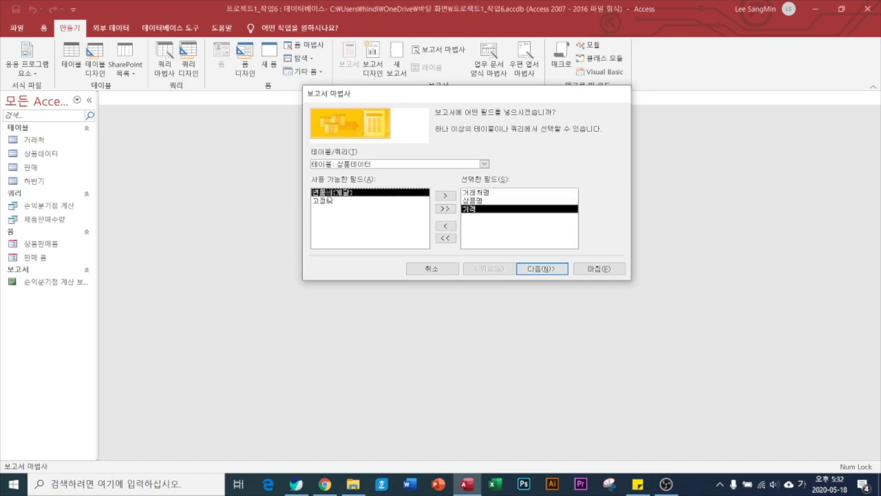
double_click(328, 193)
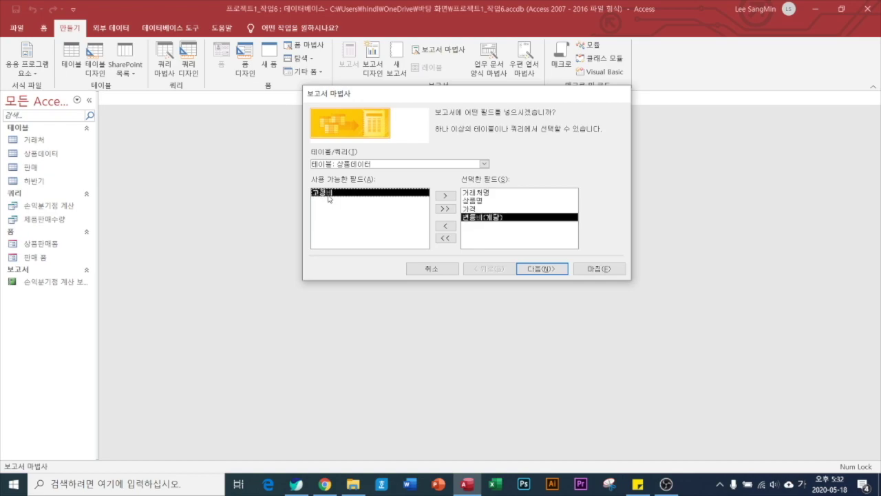
Step: Organise the report data by 거래처 and add 상품명 as a grouping level
left_click(548, 270)
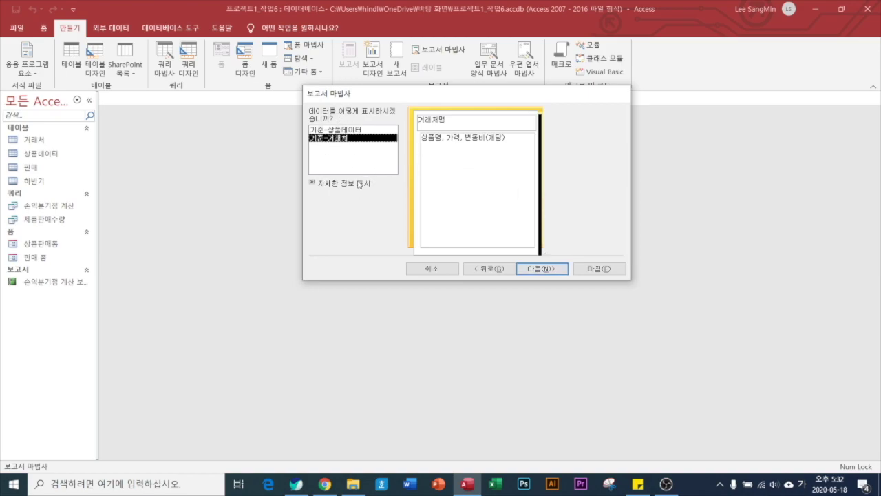
left_click(542, 269)
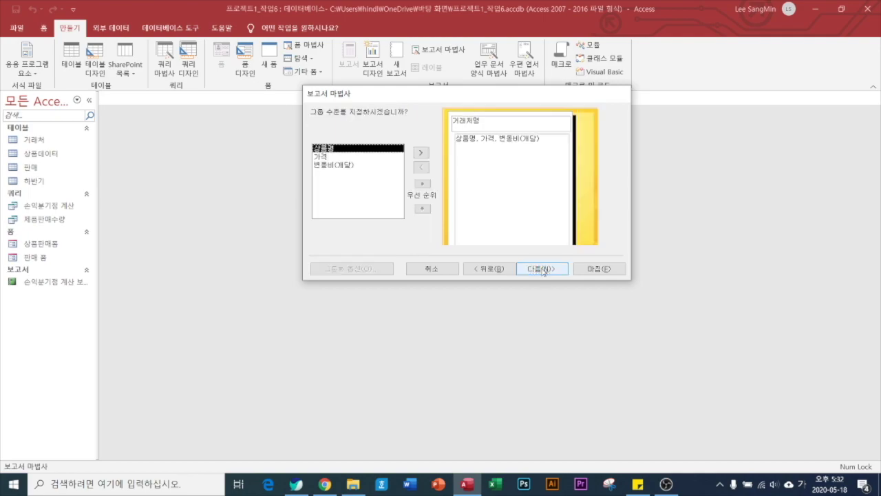
left_click(488, 269)
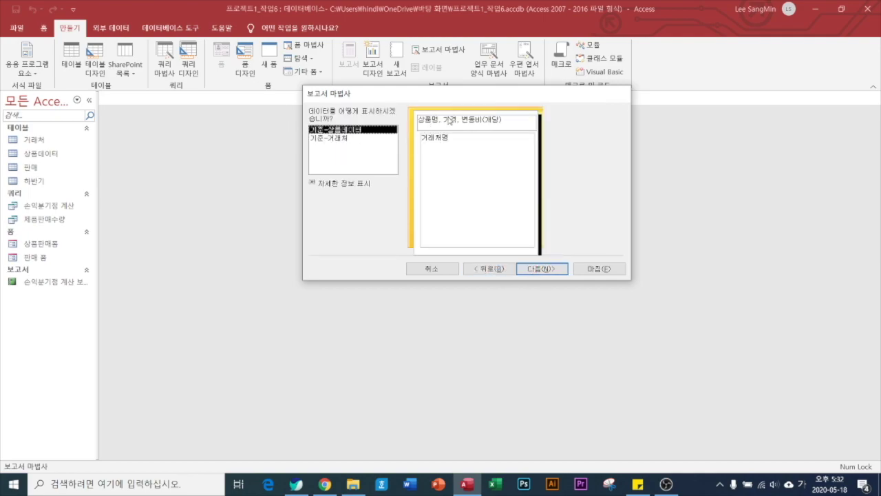
left_click(339, 138)
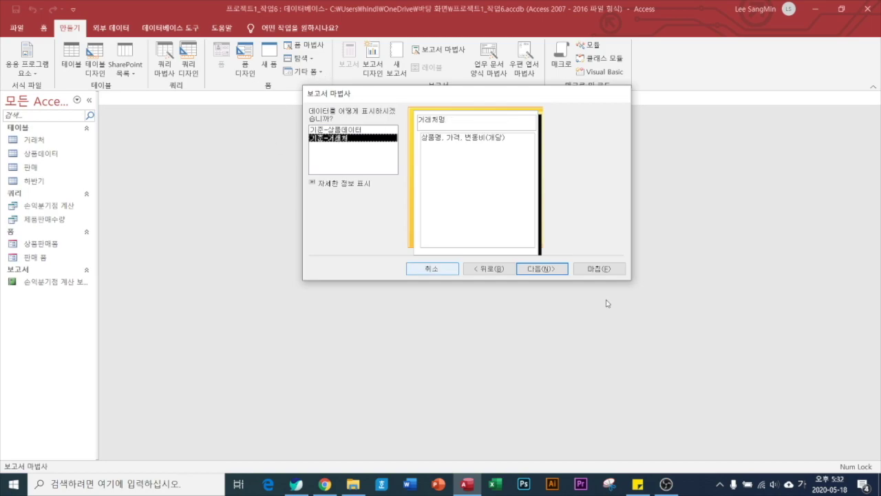
left_click(542, 267)
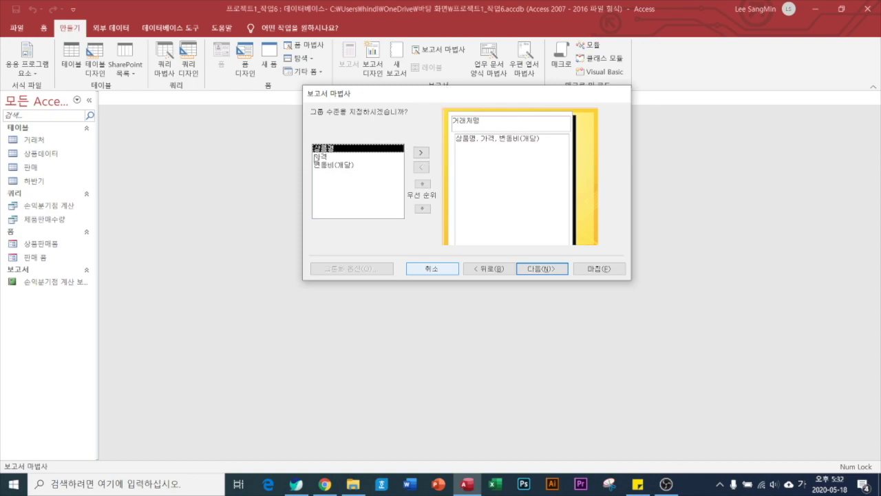
left_click(421, 152)
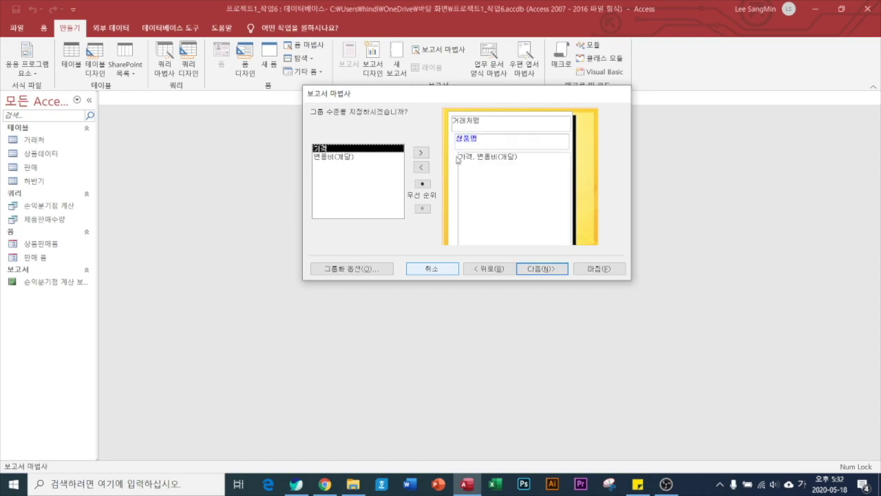
left_click(545, 268)
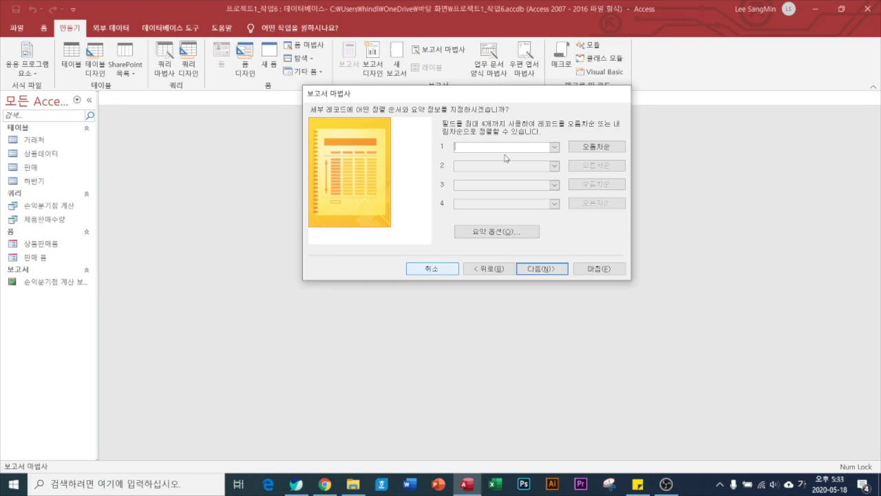
Step: Sort the report's detail records by 가격 in descending order
left_click(555, 147)
left_click(482, 165)
left_click(584, 147)
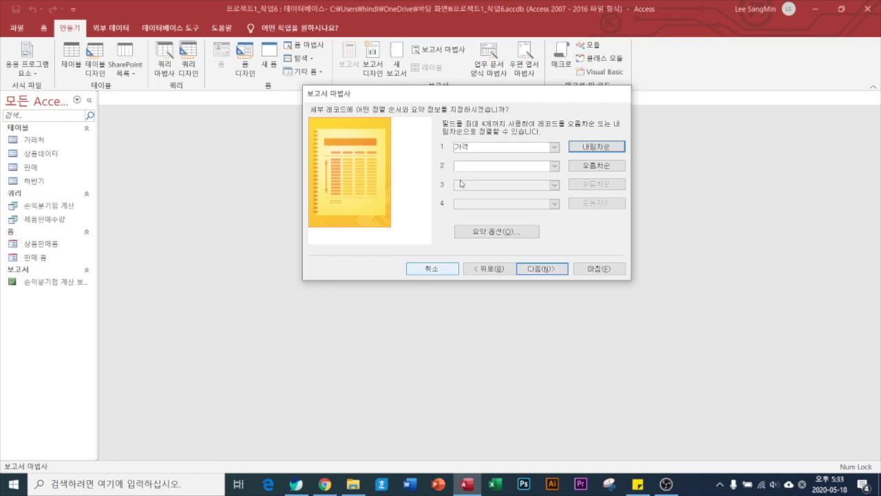
left_click(547, 269)
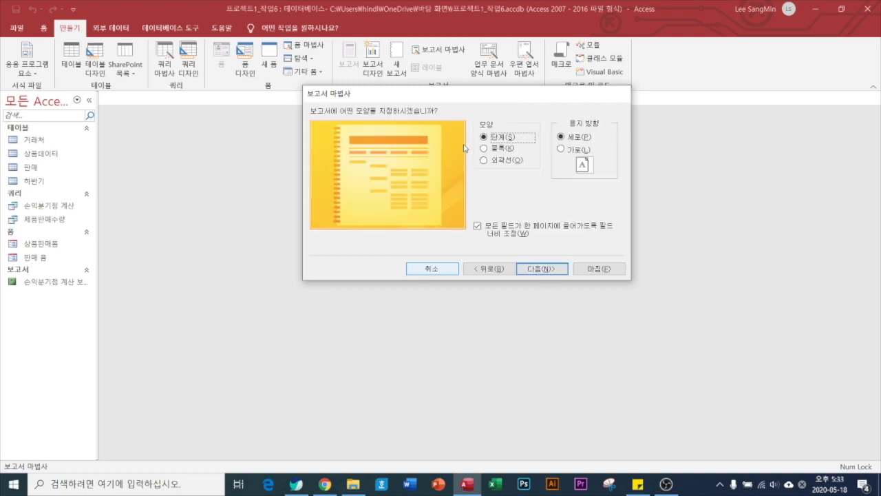
Step: Keep the stepped layout in portrait orientation, title the report 거래처별 상품데이터, and finish the wizard to preview it
left_click(541, 269)
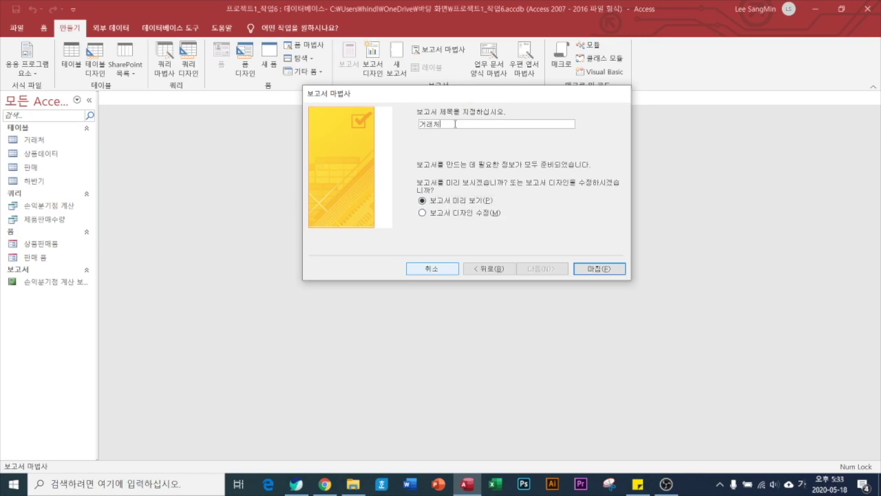
type("별 상품데이터")
key("Return")
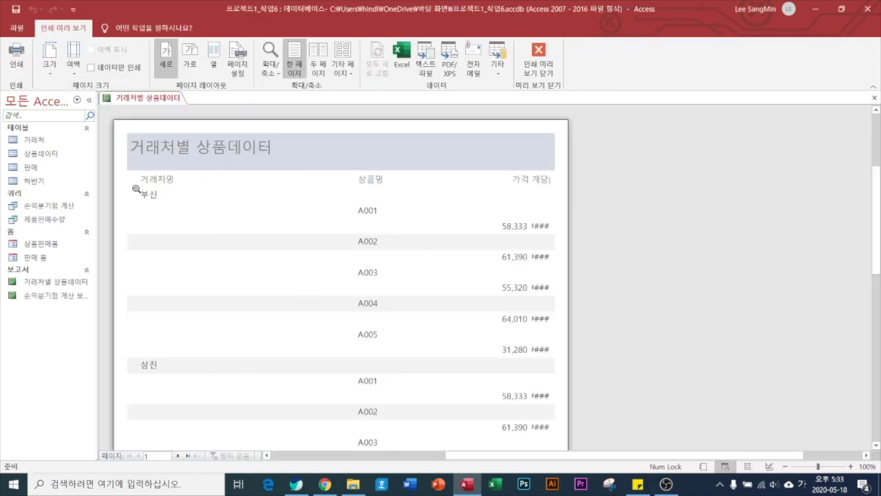
Step: Examine the grouping by 거래처명 and 상품명 and the 가격 values on the report preview's first page
scroll(172, 341, "down", 1)
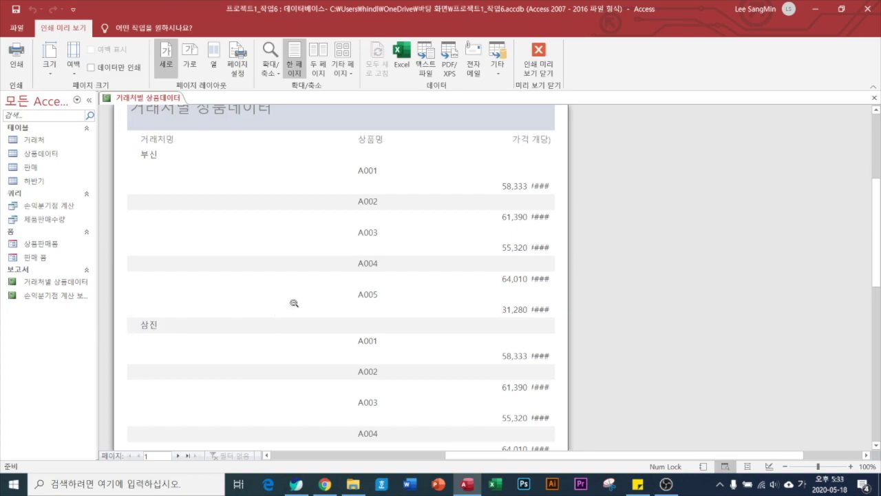
scroll(292, 316, "down", 3)
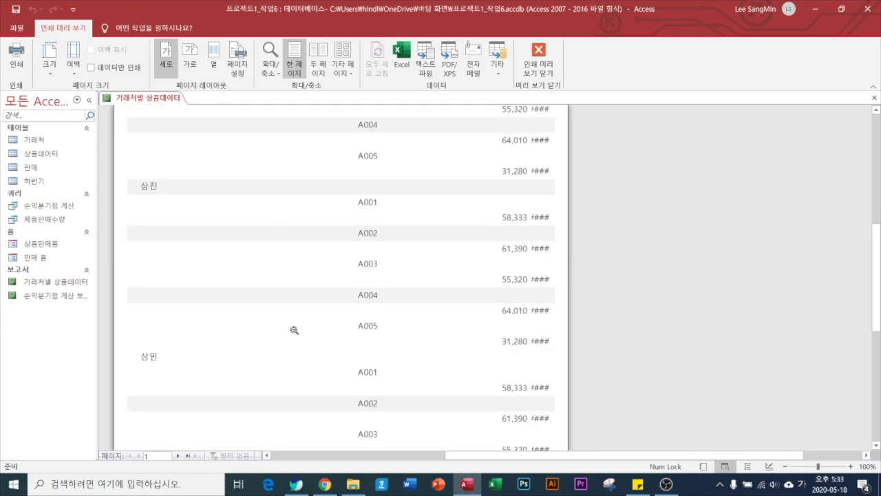
scroll(249, 280, "up", 3)
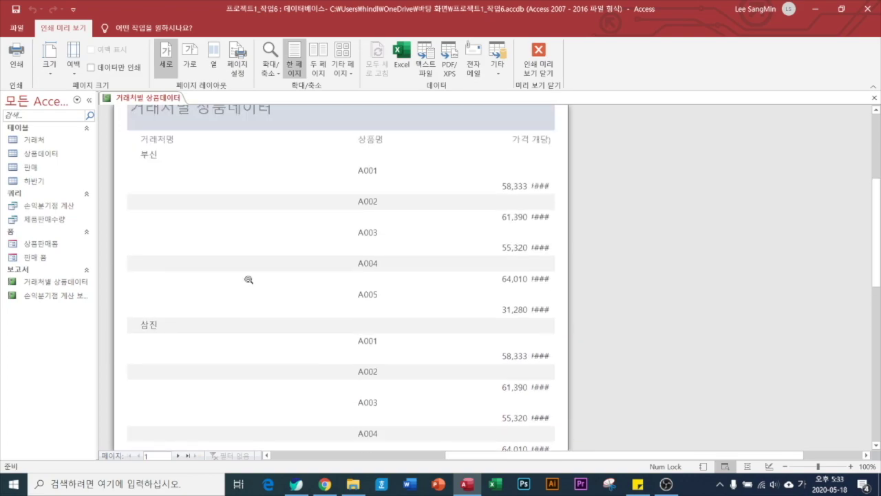
scroll(248, 279, "up", 2)
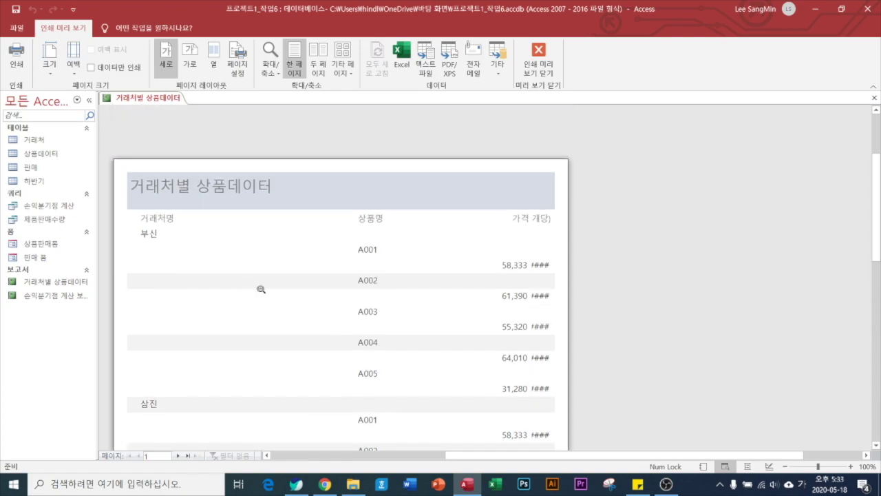
scroll(261, 289, "down", 6)
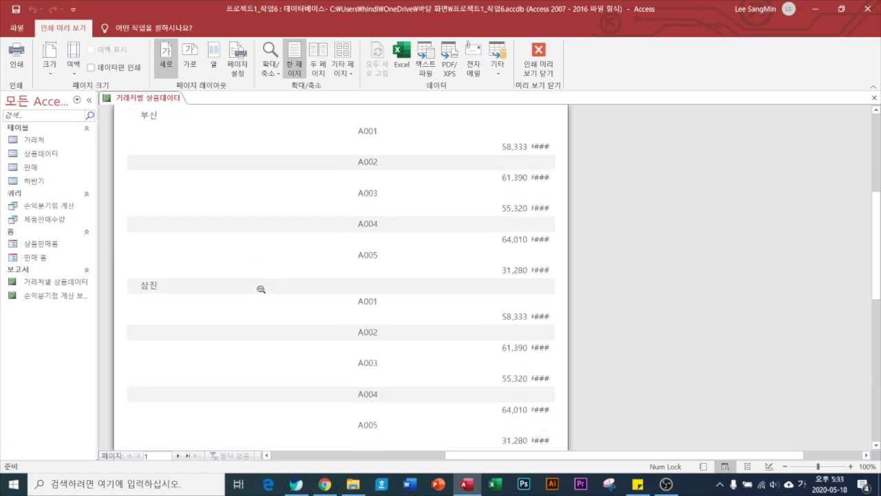
scroll(261, 289, "down", 2)
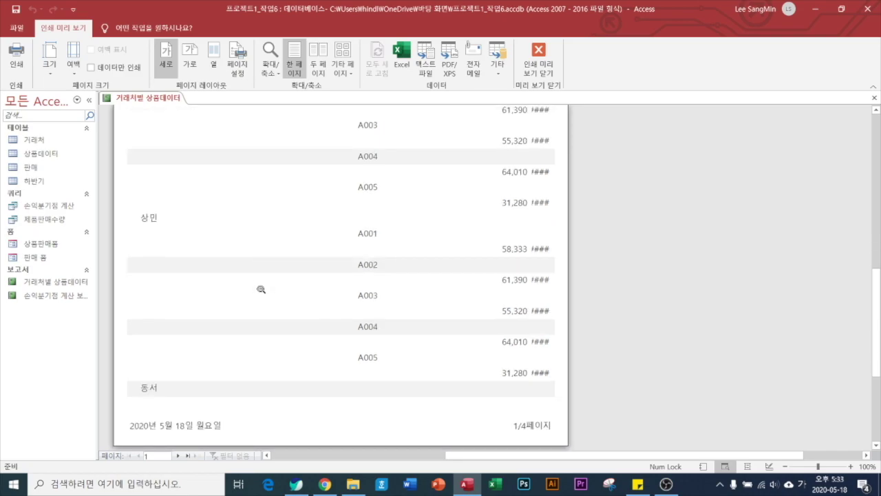
scroll(261, 289, "up", 2)
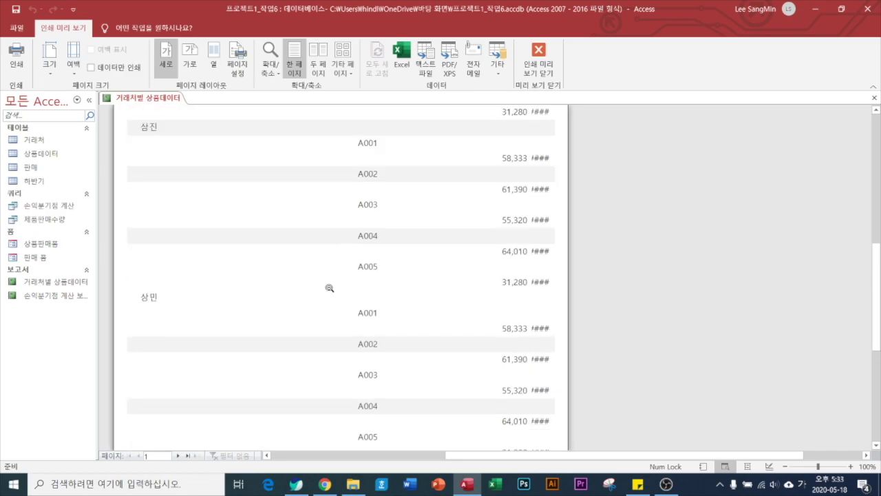
scroll(281, 309, "up", 3)
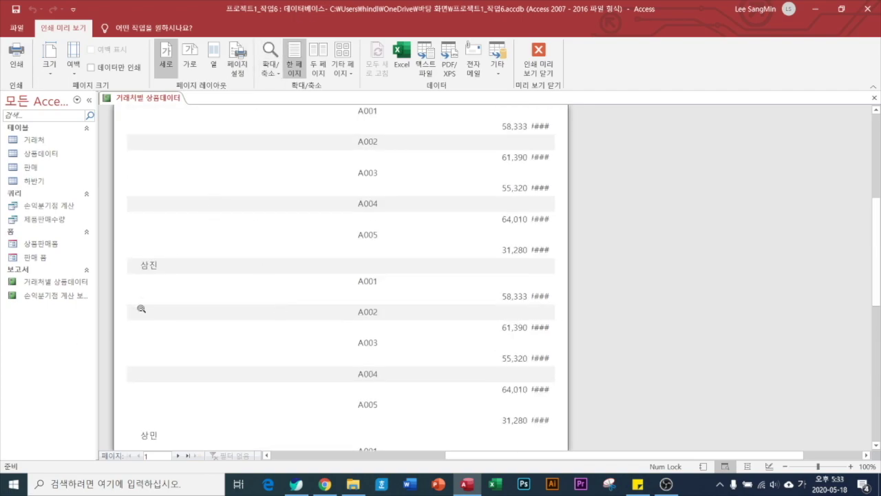
Step: Close the report preview and the current database, and open the 프로젝트2 database from the desktop
scroll(201, 295, "up", 3)
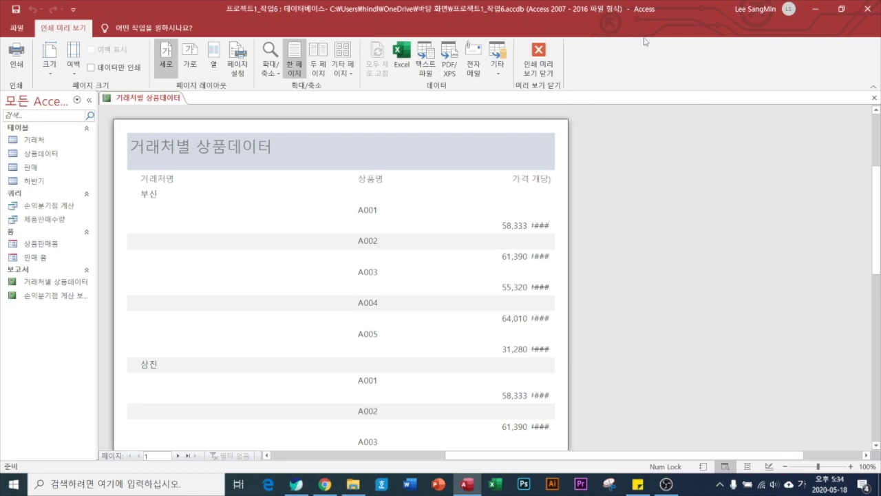
left_click(539, 55)
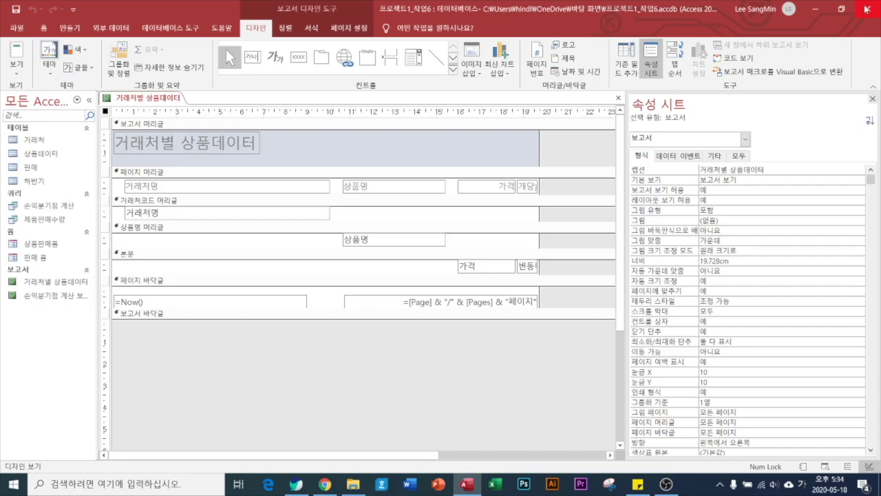
left_click(865, 9)
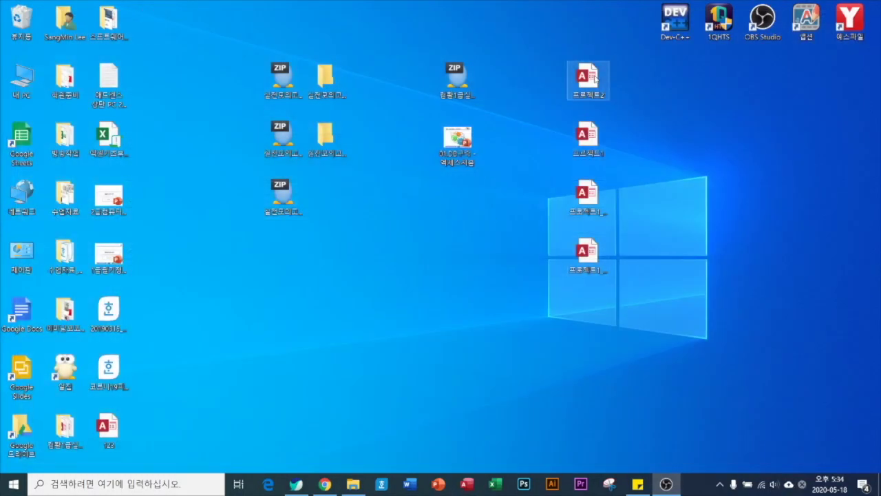
double_click(587, 77)
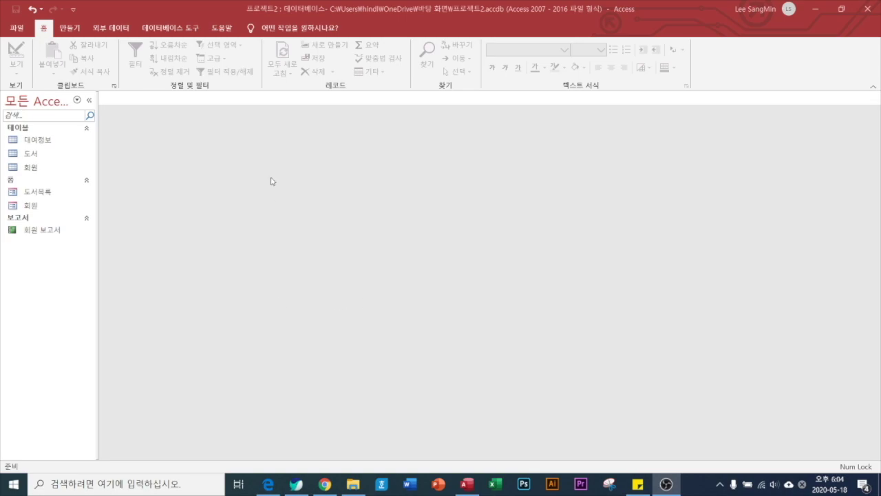
Step: Create a query in design view with the 도서 table and enlarge its field list to show all fields
left_click(72, 28)
left_click(188, 61)
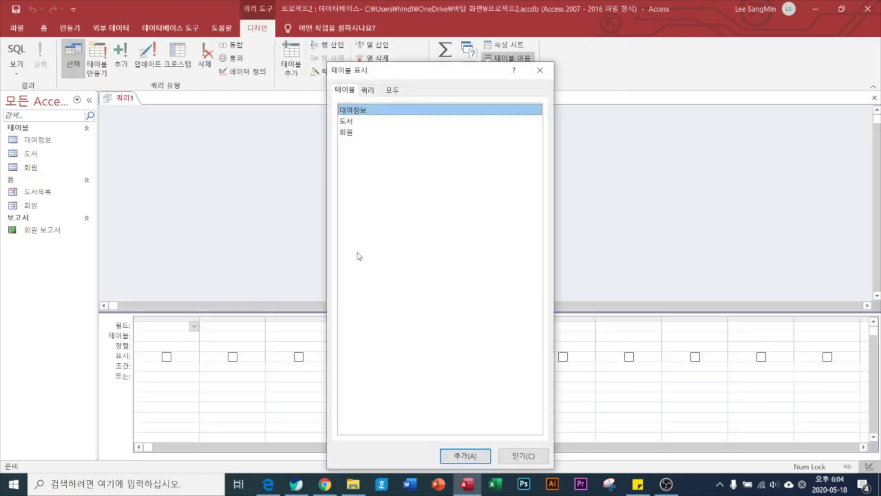
double_click(347, 122)
left_click(521, 456)
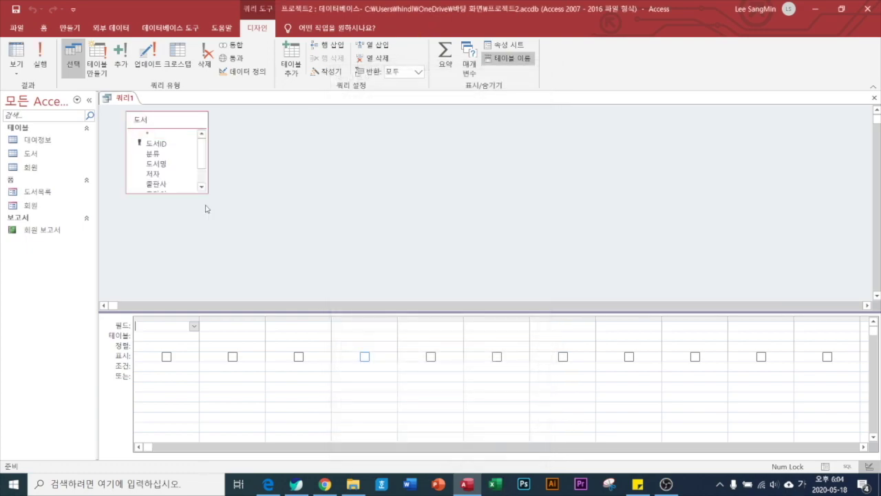
left_click_drag(207, 193, 228, 256)
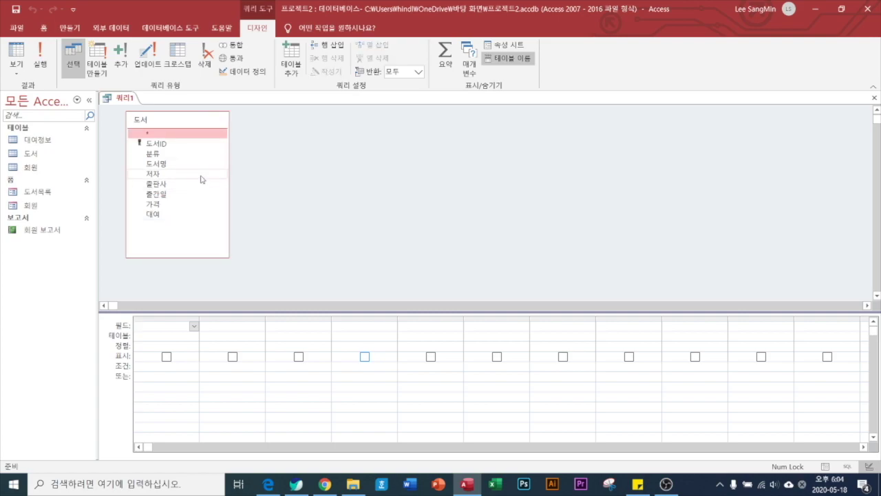
Step: Add the 분류, 도서명, 가격 and 대여 fields to the query and run it
double_click(149, 154)
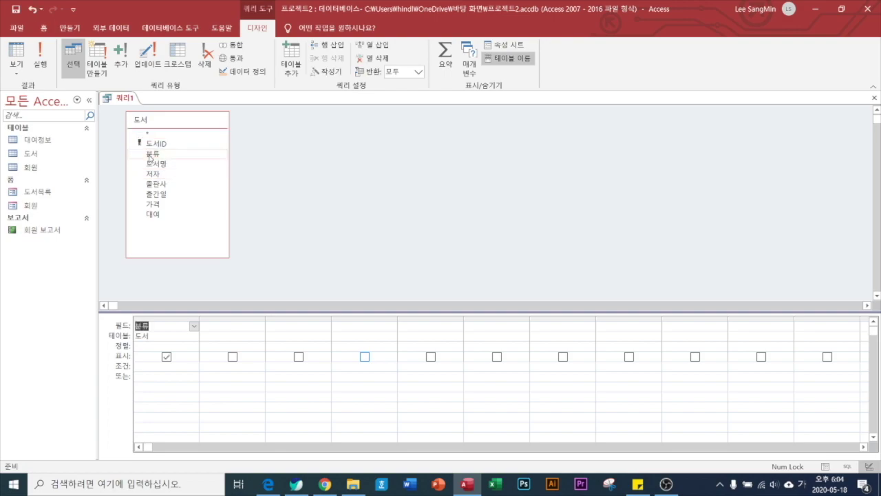
double_click(156, 165)
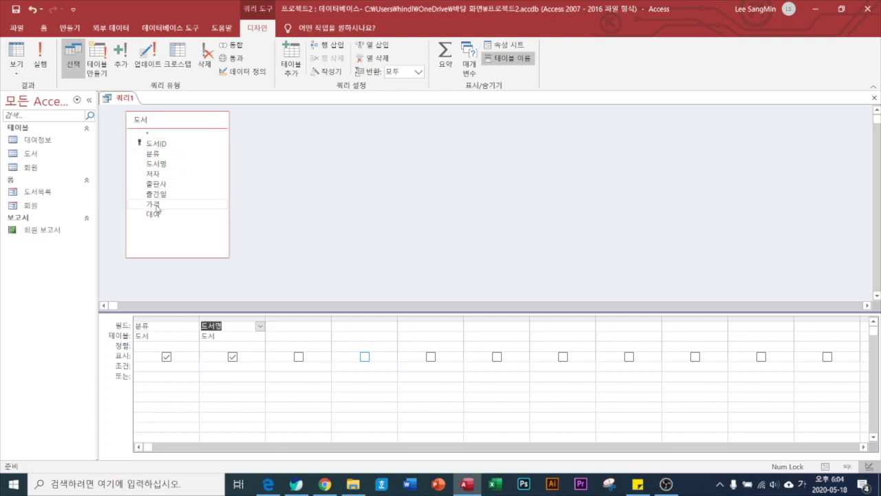
double_click(157, 203)
double_click(157, 216)
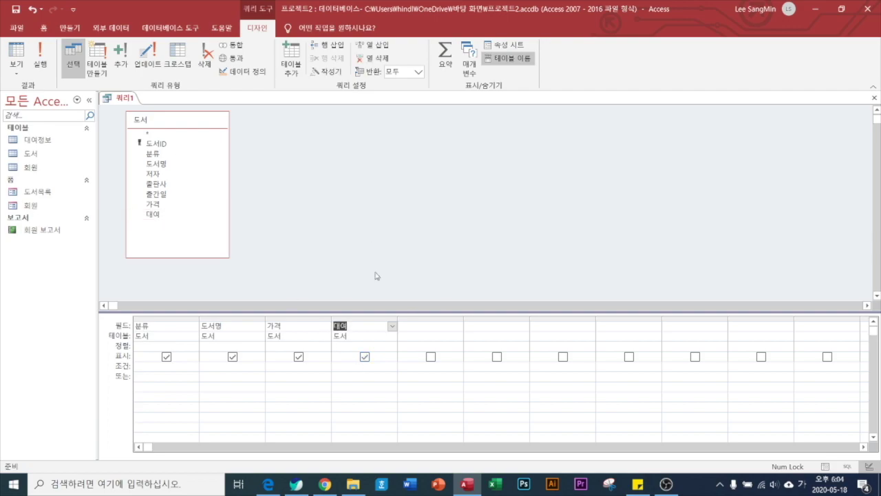
left_click(41, 60)
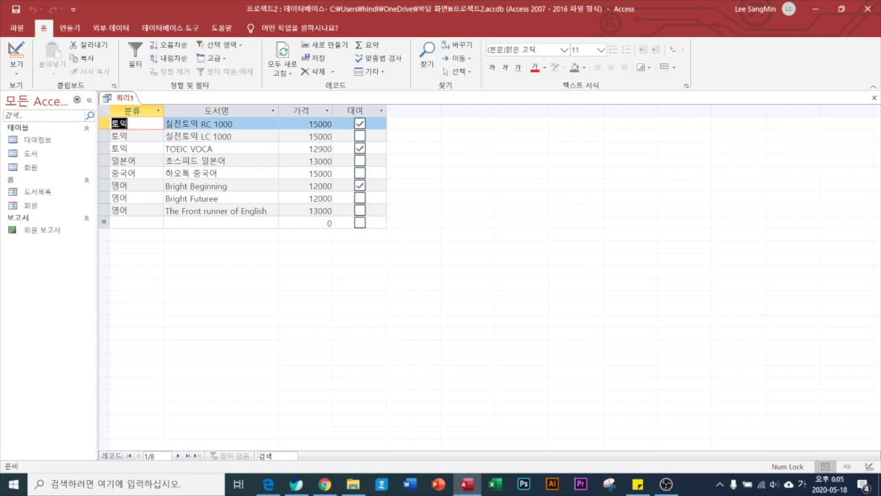
Step: Return to design view and enter [대여] as the criterion for the 대여 field
left_click(19, 74)
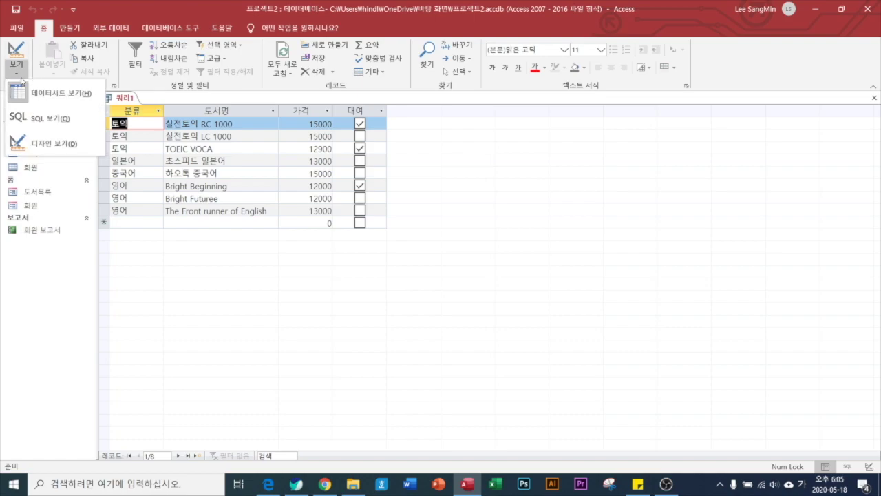
left_click(48, 143)
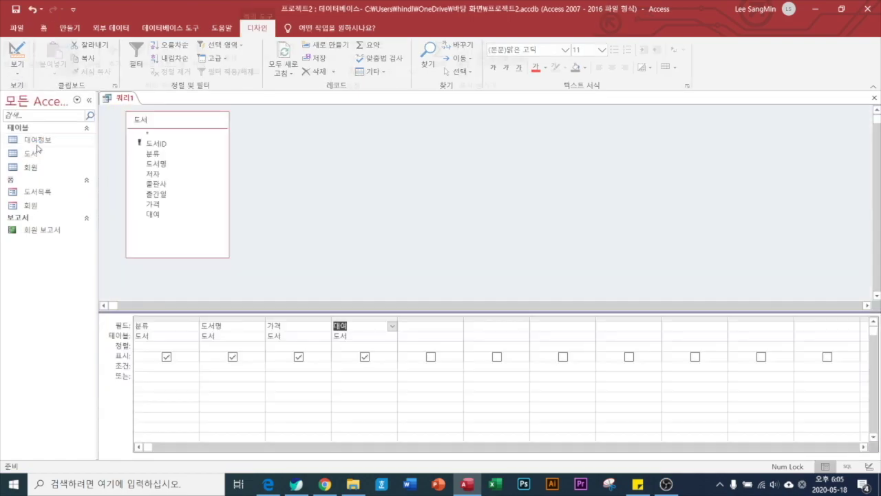
left_click(347, 368)
type("[")
key("Hangul")
type("eo")
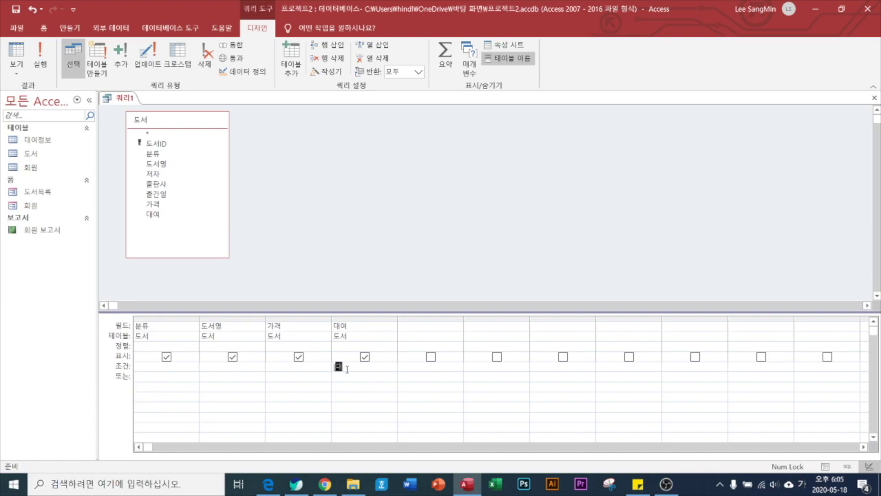
type("du]")
Step: Define a query parameter named 대여 with the data type 예/아니요
left_click(469, 60)
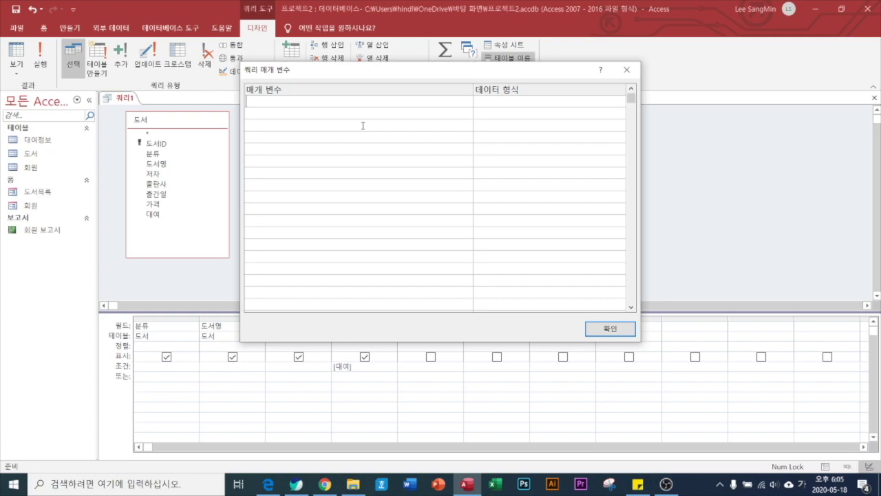
type("대여")
left_click(525, 102)
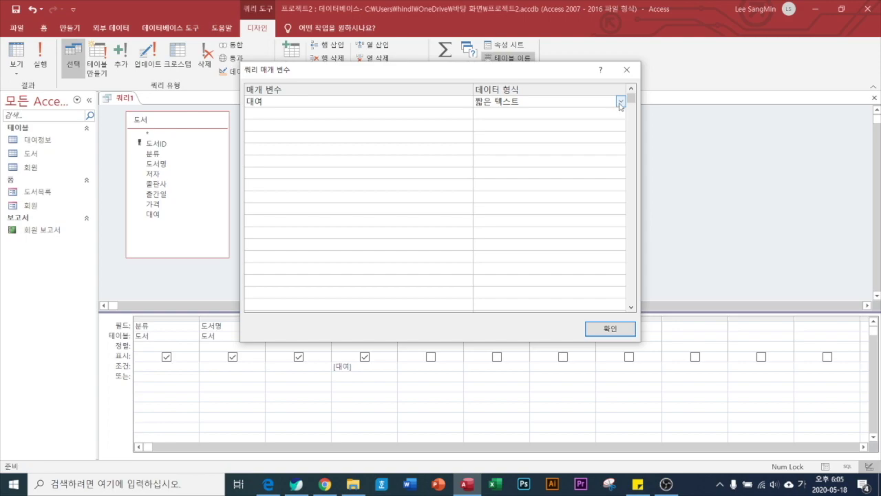
left_click(621, 101)
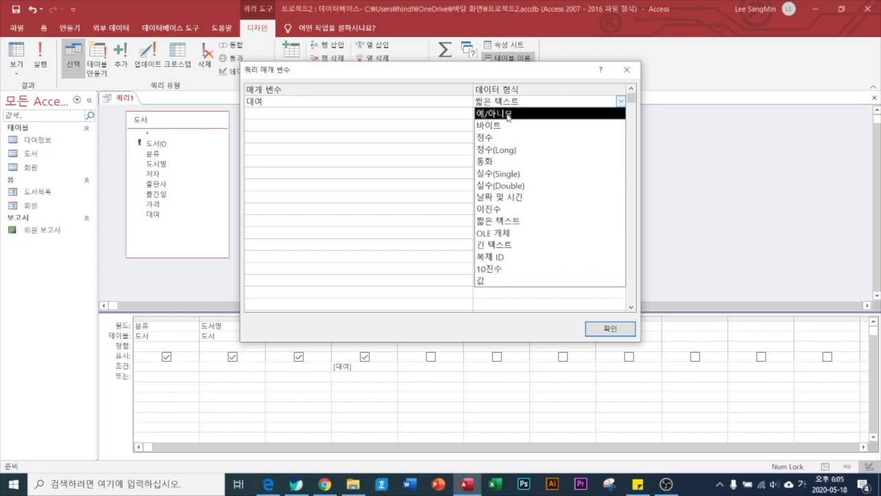
left_click(507, 114)
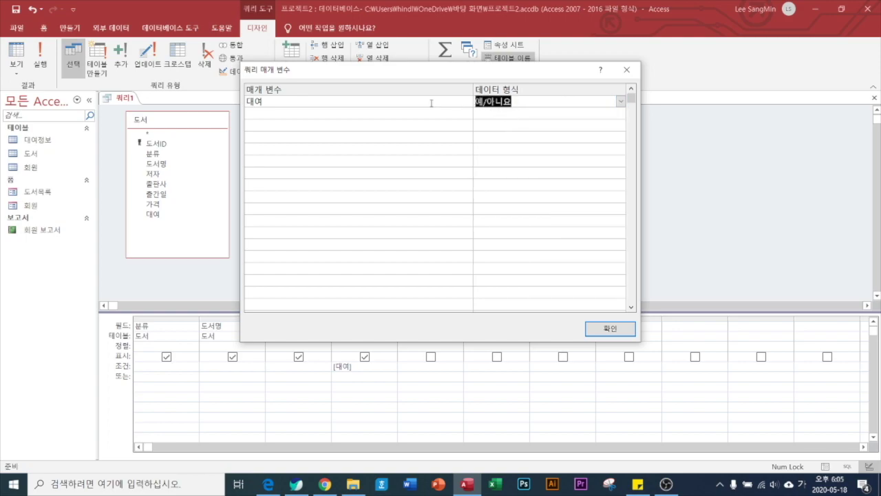
left_click(608, 328)
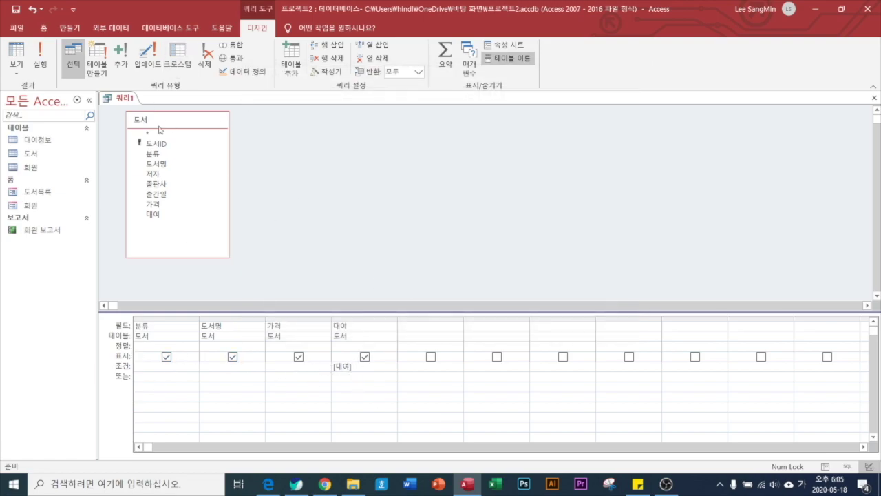
Step: Try to run the query with 예 as the 대여 parameter value
left_click(41, 53)
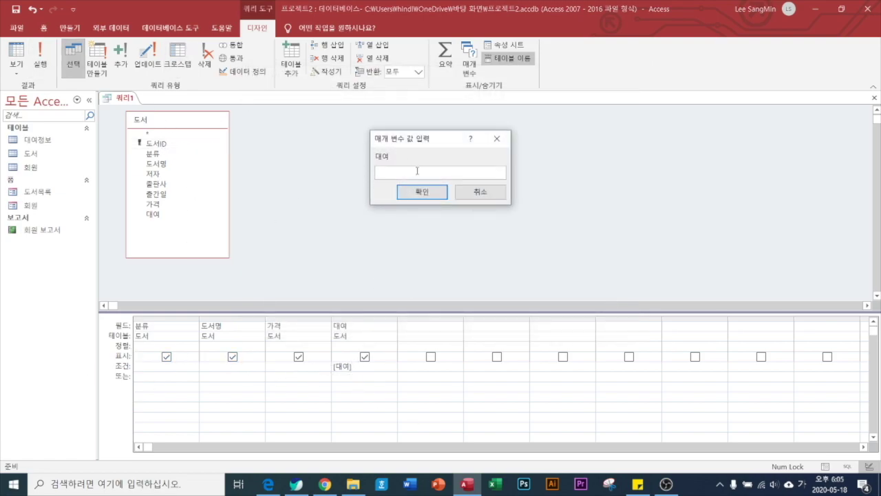
type("ㅇ")
key("Return")
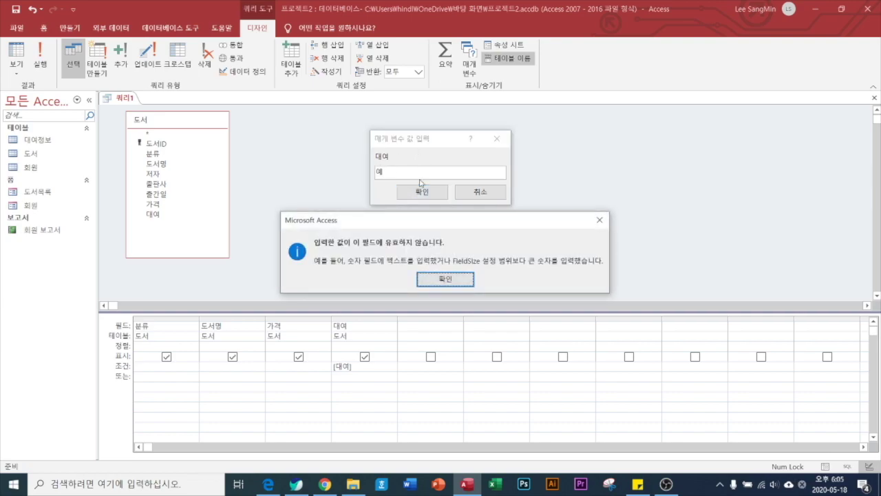
left_click(455, 282)
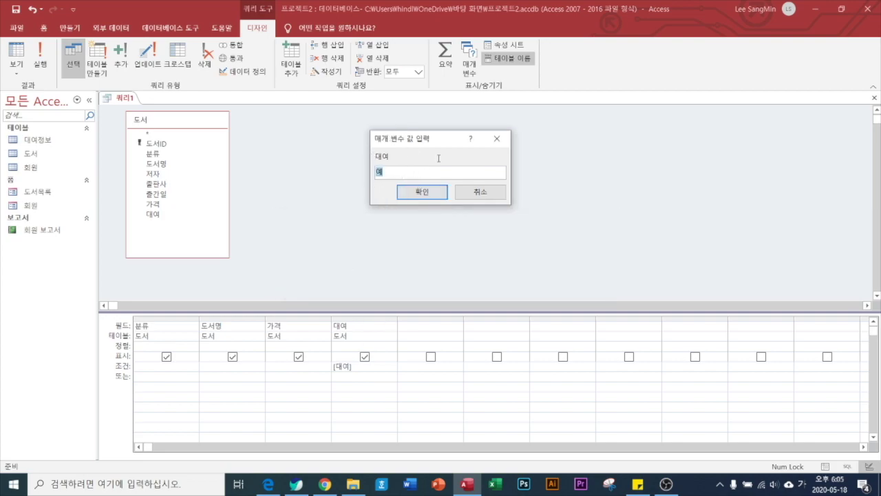
Step: Run the query with yes as the 대여 parameter value
key("Hangul")
type("yes")
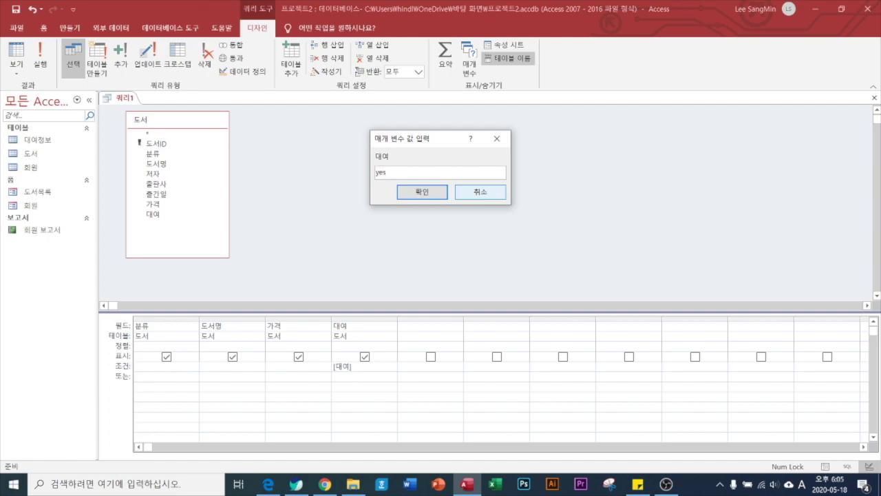
key("Return")
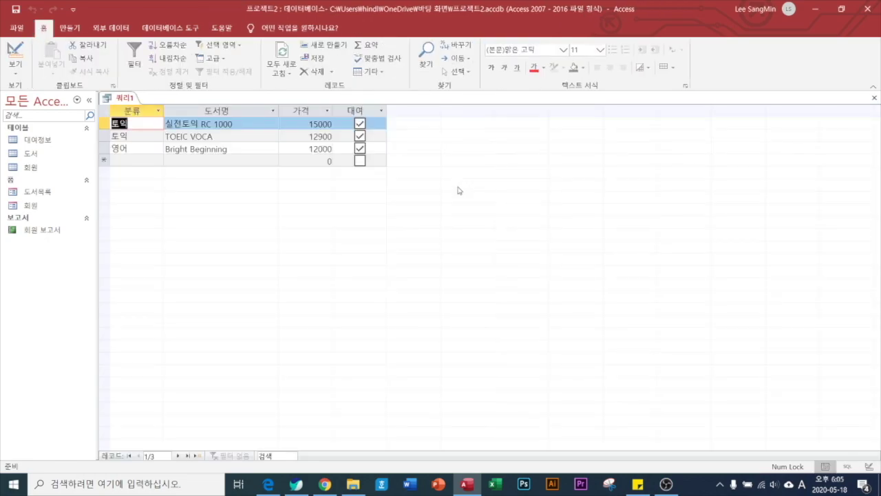
Step: Rerun the query twice from design view with -1 as the 대여 parameter value
left_click(16, 69)
left_click(57, 142)
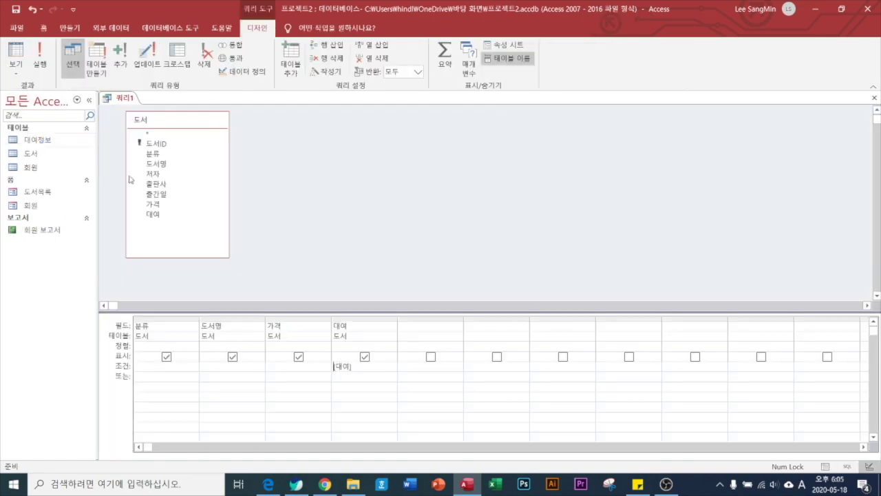
left_click(41, 57)
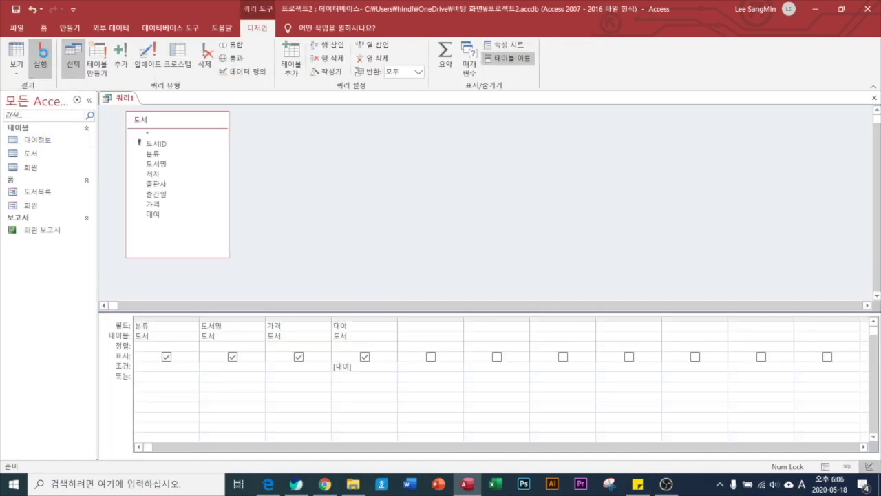
type("-1")
key("Return")
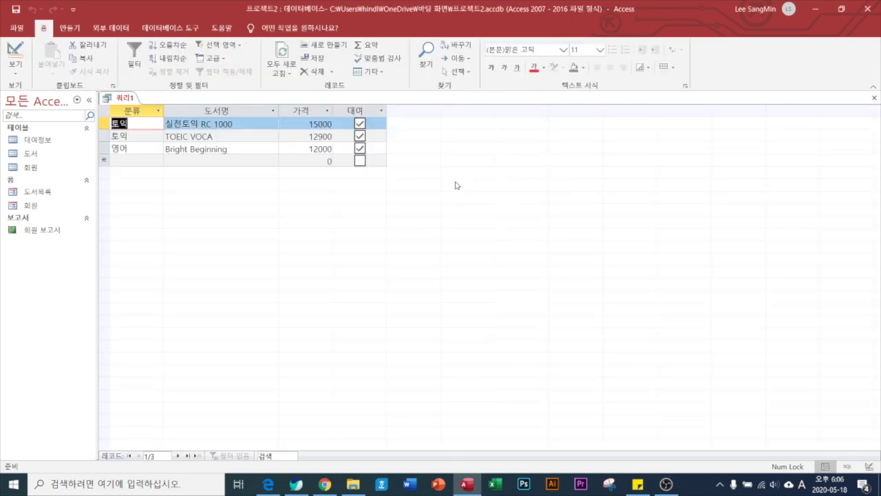
left_click(16, 72)
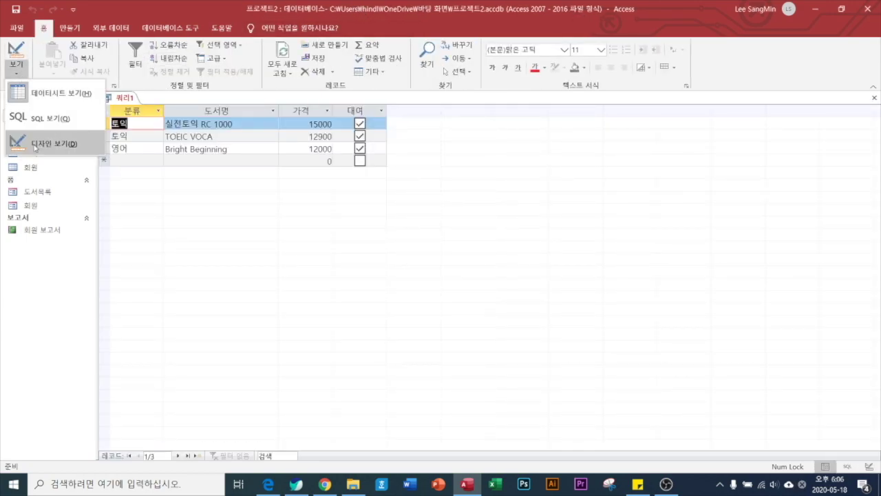
left_click(38, 142)
left_click(40, 58)
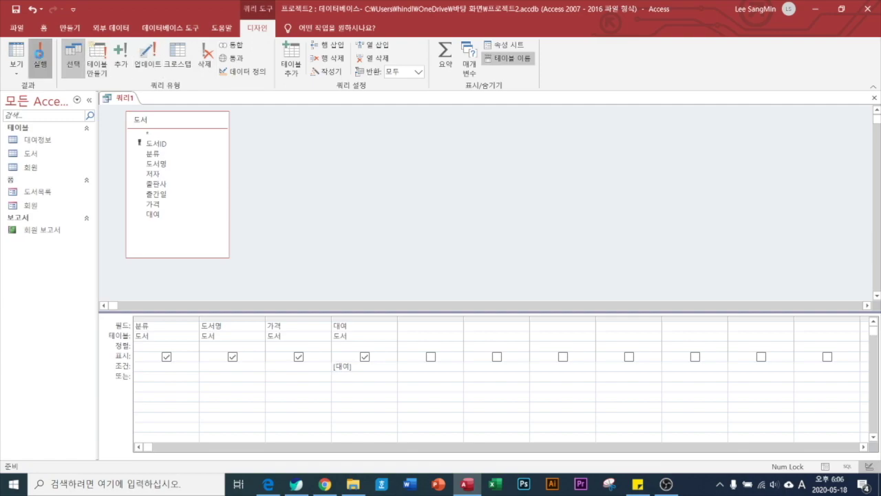
type("-1")
left_click(440, 198)
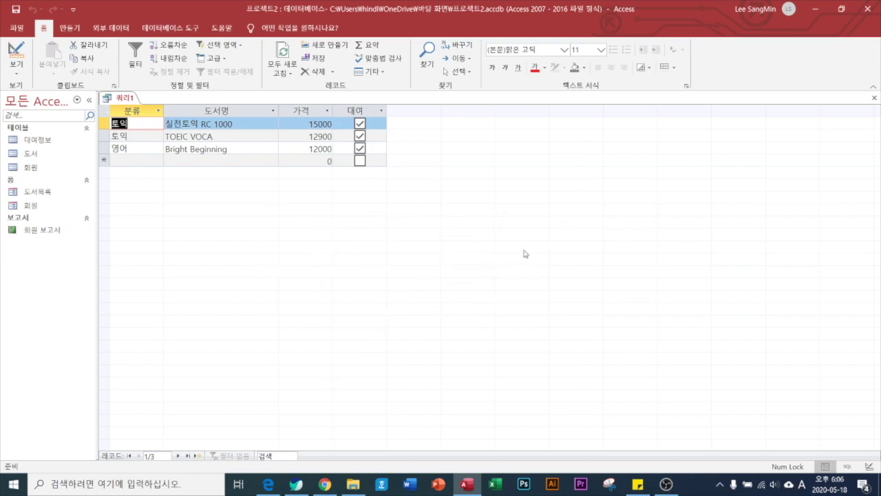
Step: Clear the [대여] criterion in design view and close the 대여 및 보유 query, saving its changes
left_click(16, 69)
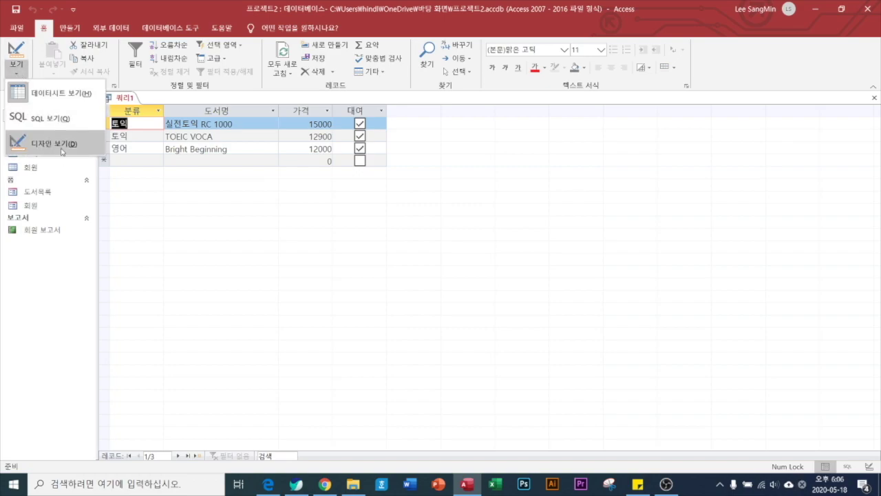
left_click(55, 144)
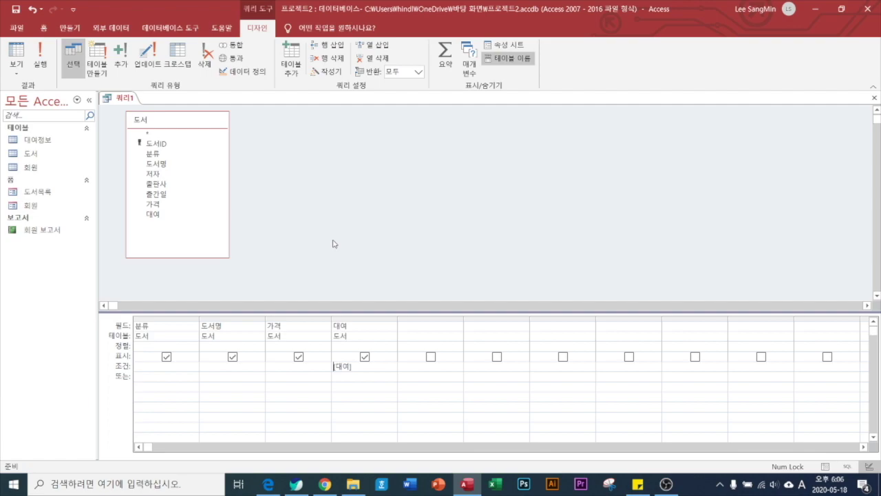
left_click_drag(367, 371, 334, 371)
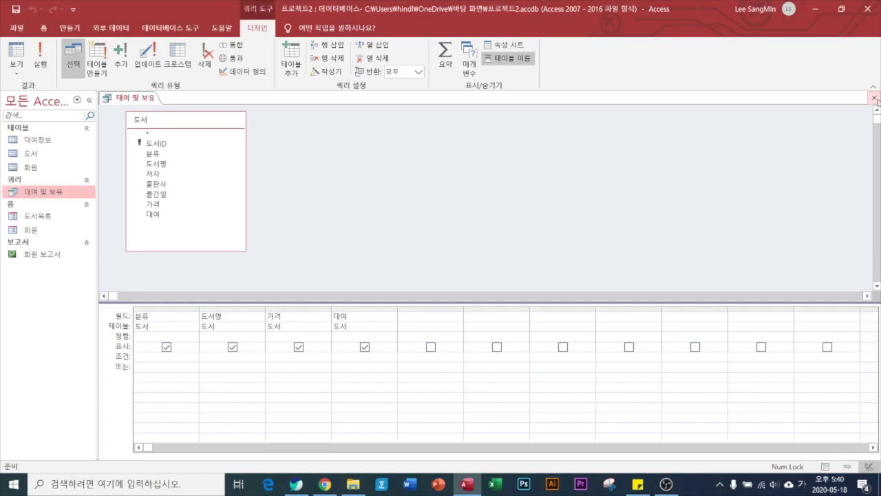
left_click(874, 98)
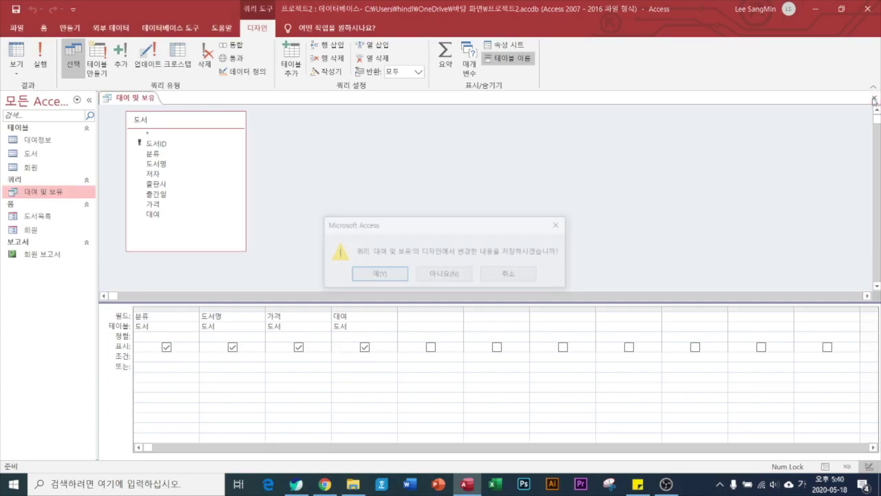
left_click(373, 275)
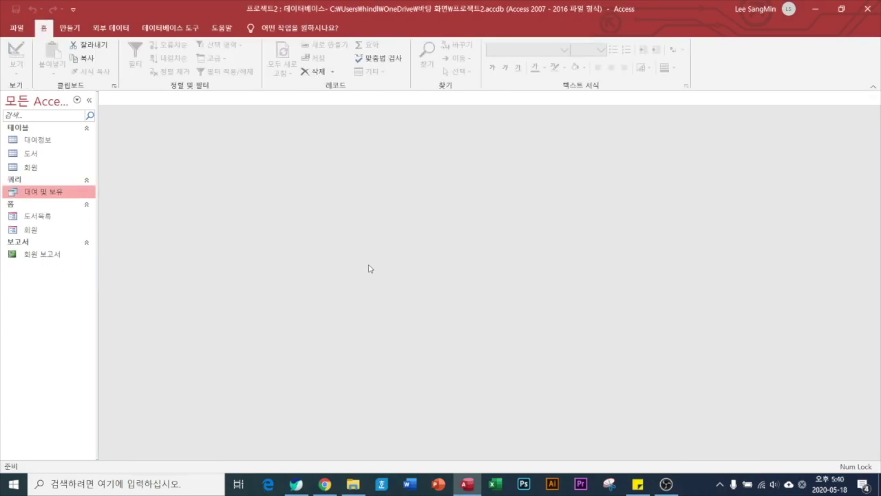
Step: Open the 도서목록 form in design view
left_click(42, 219)
double_click(42, 219)
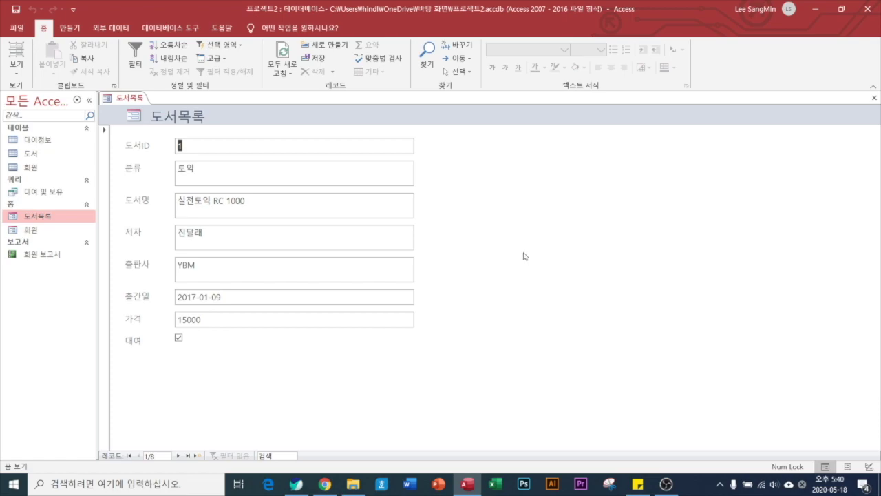
left_click(18, 77)
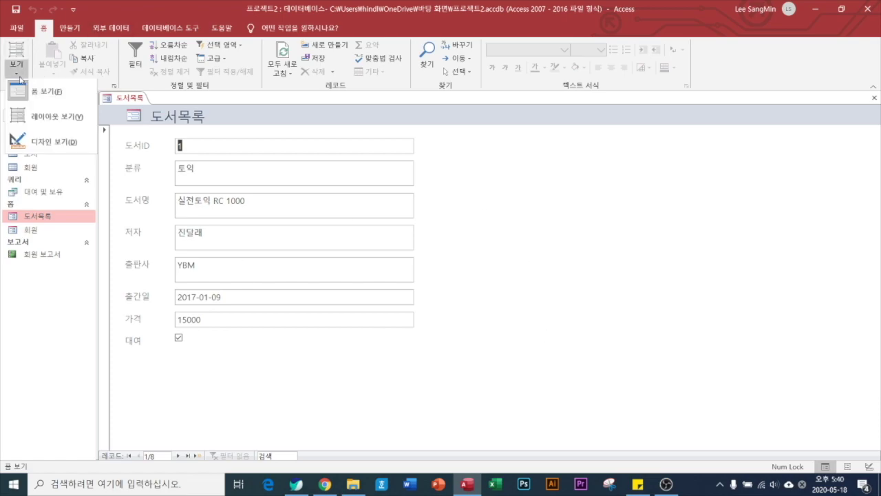
left_click(52, 141)
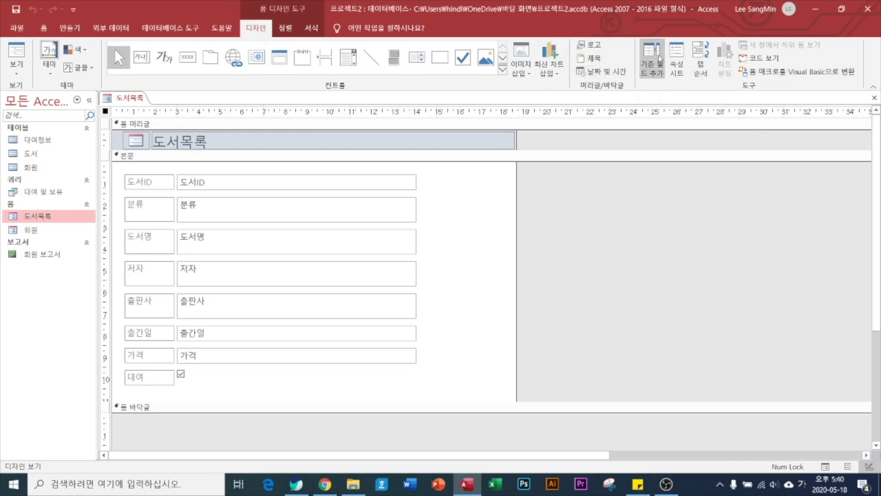
Step: Add the 대여일 and 반납일 fields from the related 대여정보 table to the form
left_click(659, 58)
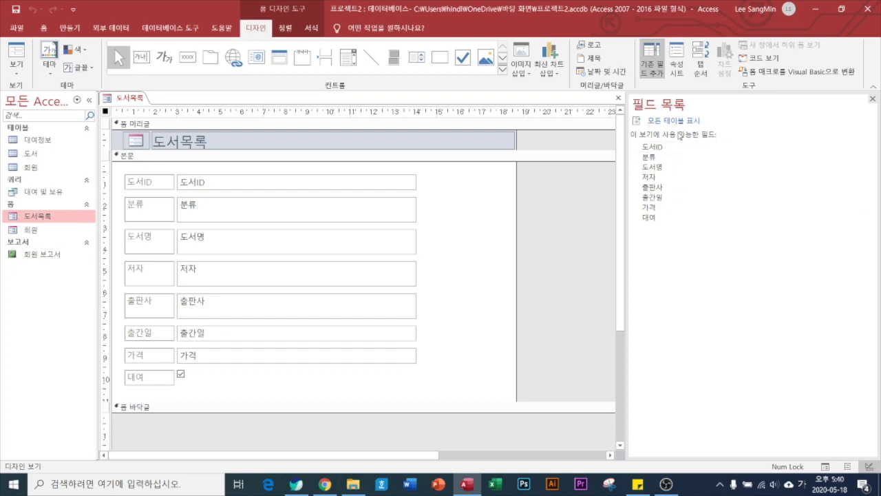
left_click(678, 121)
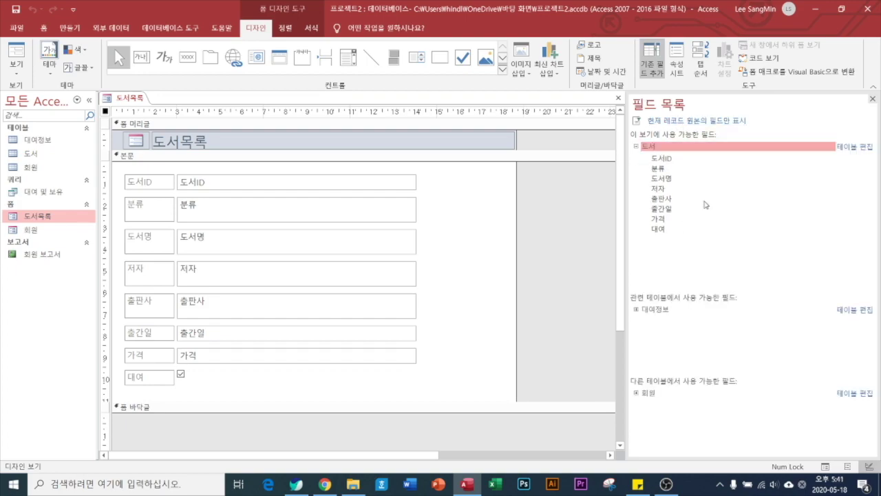
left_click(637, 310)
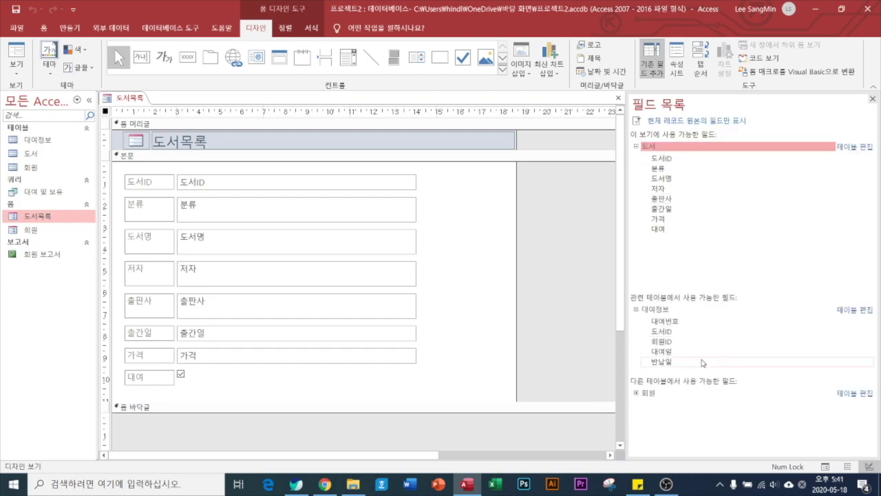
double_click(666, 352)
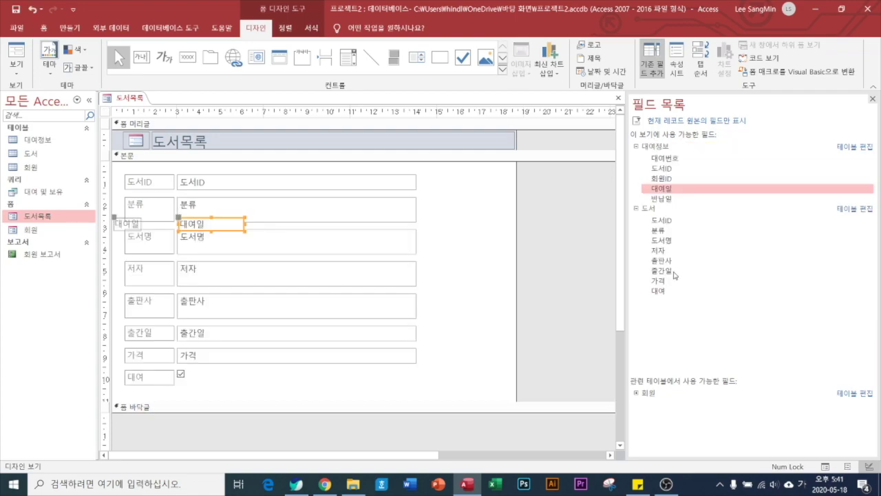
double_click(663, 198)
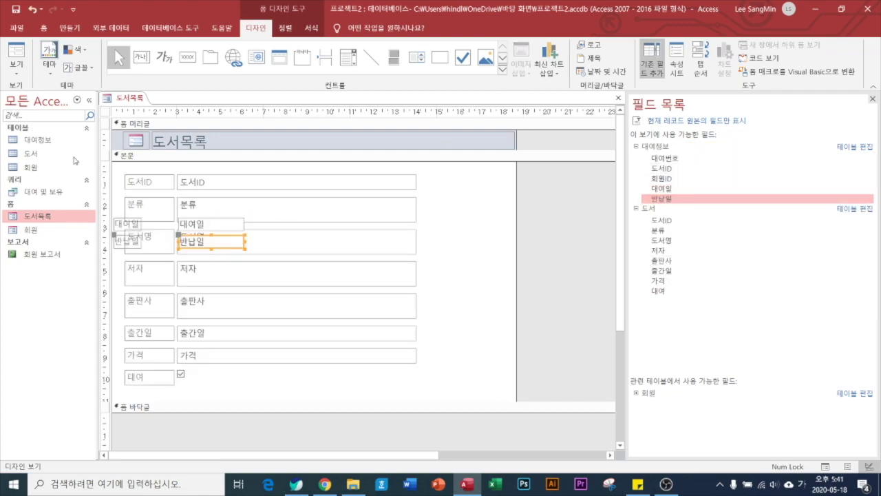
Step: Move the 대여일 and 반납일 fields into the form layout between 출간일 and 가격, with 대여일 first
left_click(234, 223)
left_click_drag(232, 221, 252, 338)
left_click(223, 250)
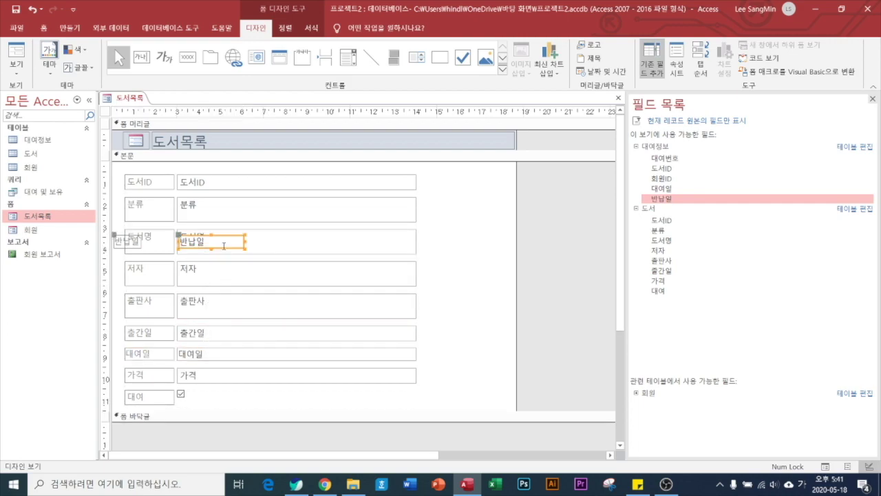
left_click(226, 249)
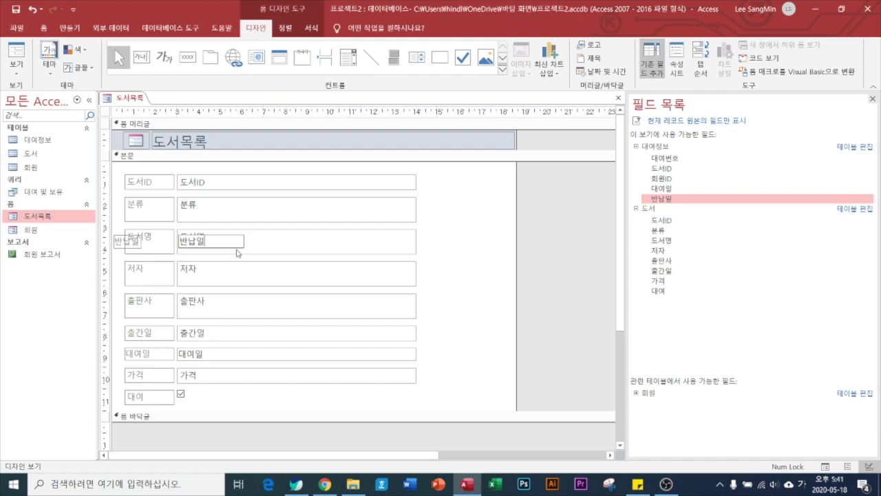
left_click(236, 249)
left_click_drag(236, 249, 231, 366)
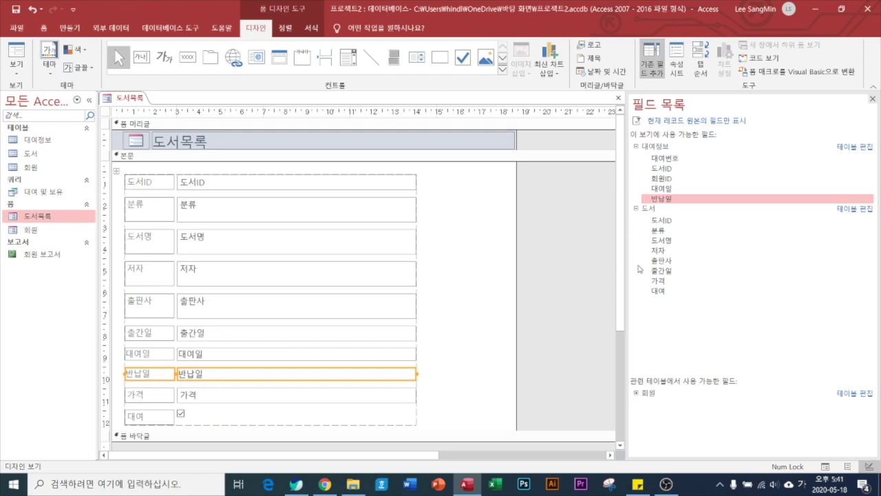
Step: Close the 도서목록 form and save its design changes
left_click(658, 69)
left_click(658, 70)
left_click(618, 100)
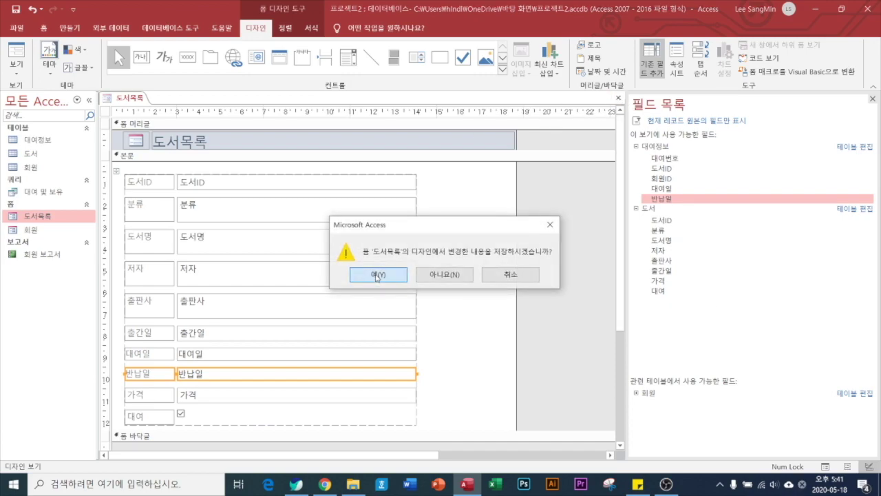
left_click(377, 277)
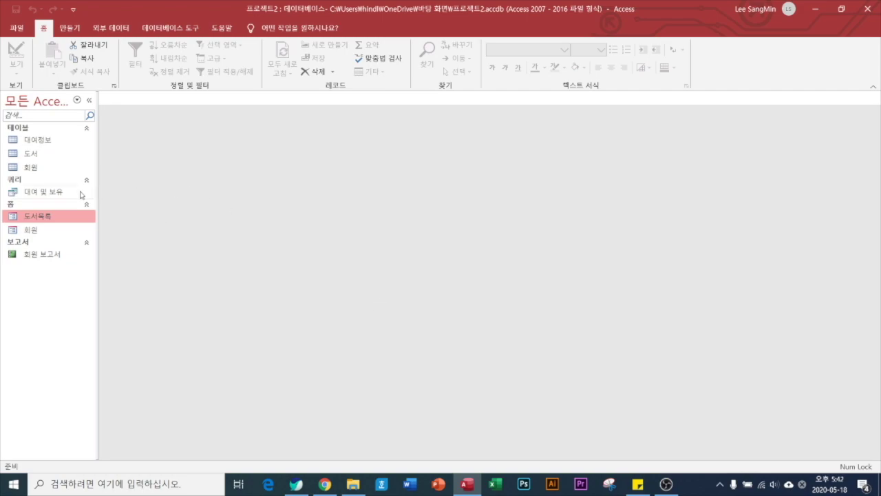
Step: Open the 회원 form, browse its records, and show the form's properties in design view
double_click(31, 229)
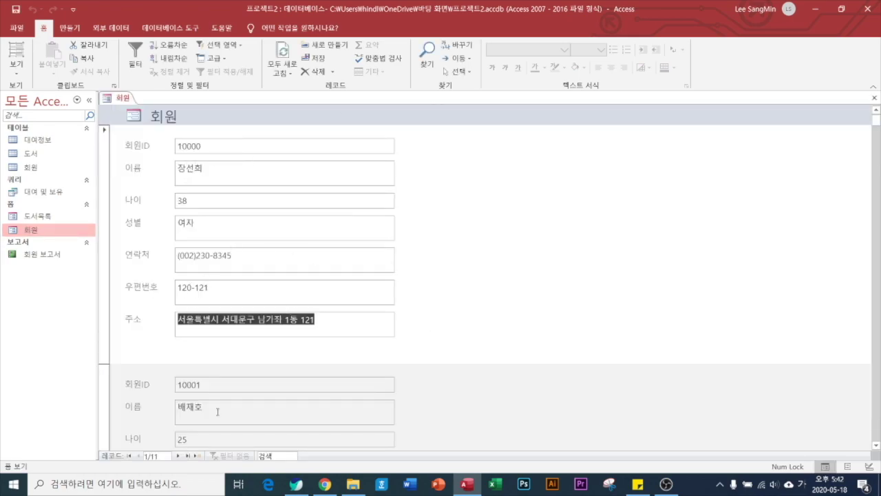
scroll(406, 305, "down", 5)
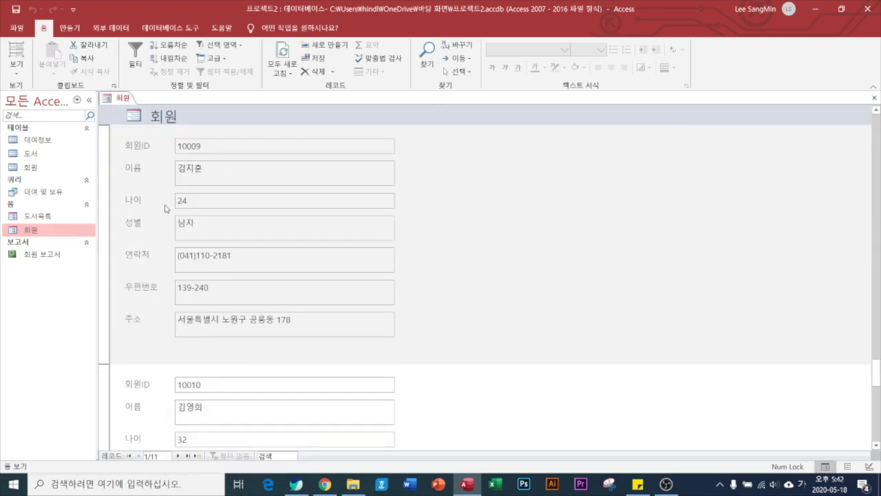
scroll(259, 342, "up", 3)
scroll(258, 343, "up", 4)
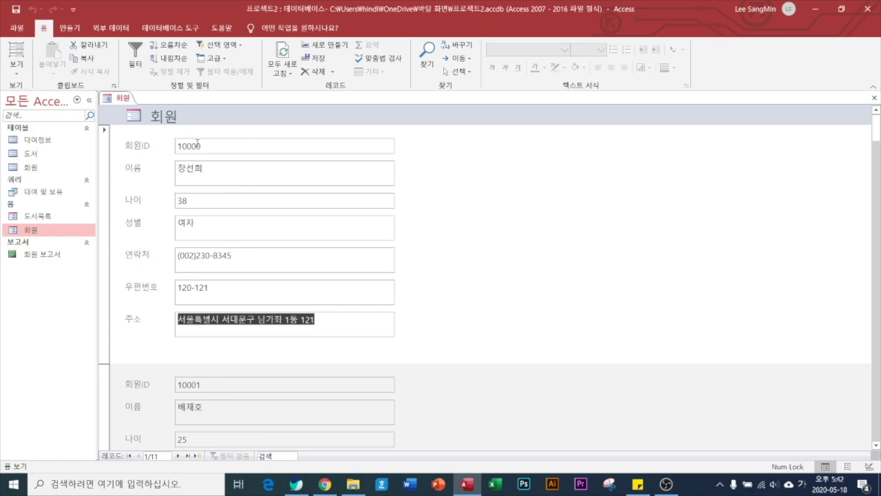
left_click(16, 69)
left_click(41, 139)
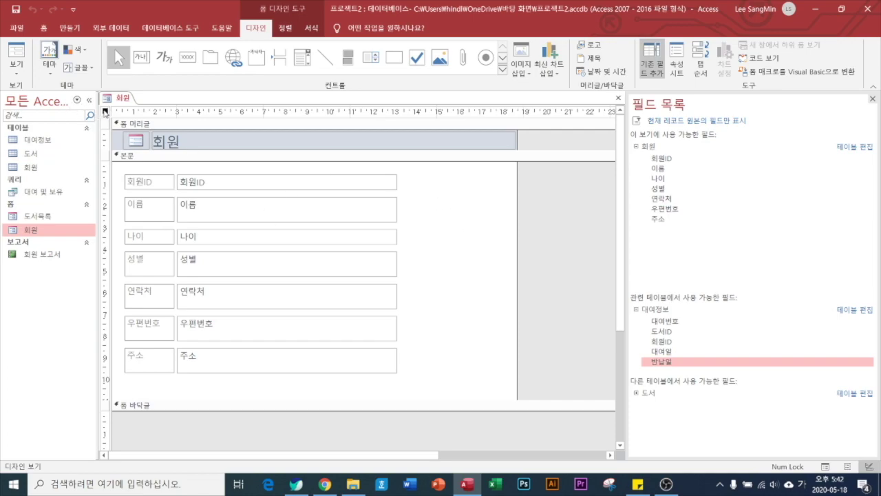
double_click(107, 113)
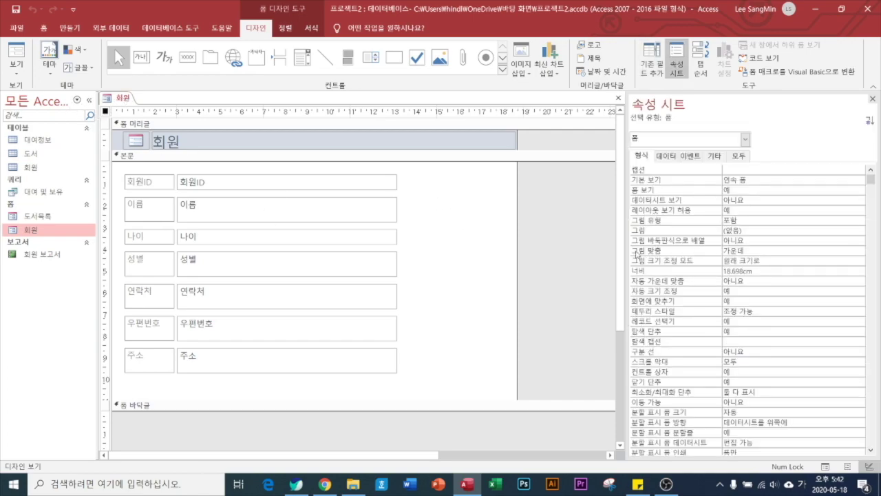
Step: Set the 회원 form's 정렬 기준 property to 이름 asc and close the form after checking it in form view
left_click(666, 155)
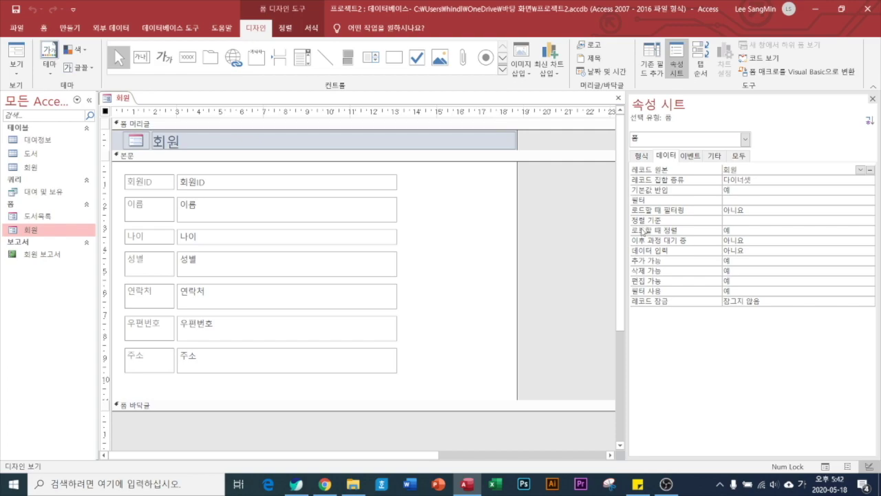
left_click(742, 221)
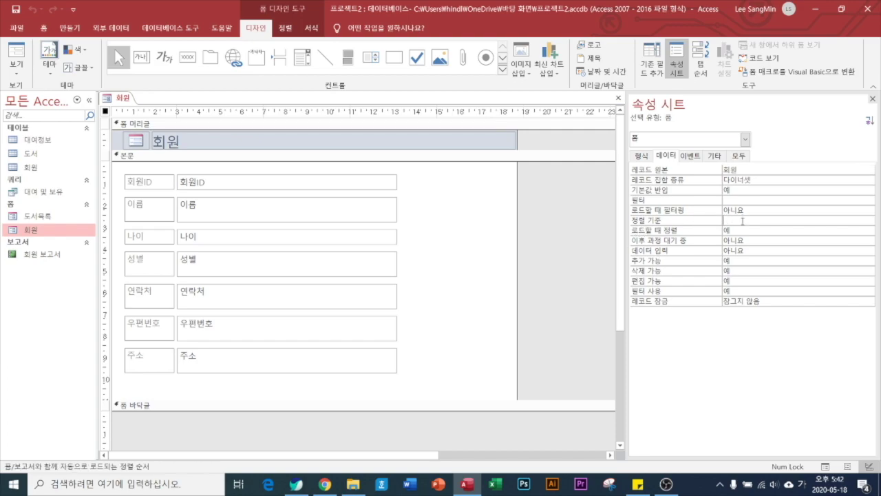
type("이름 asc")
key("Return")
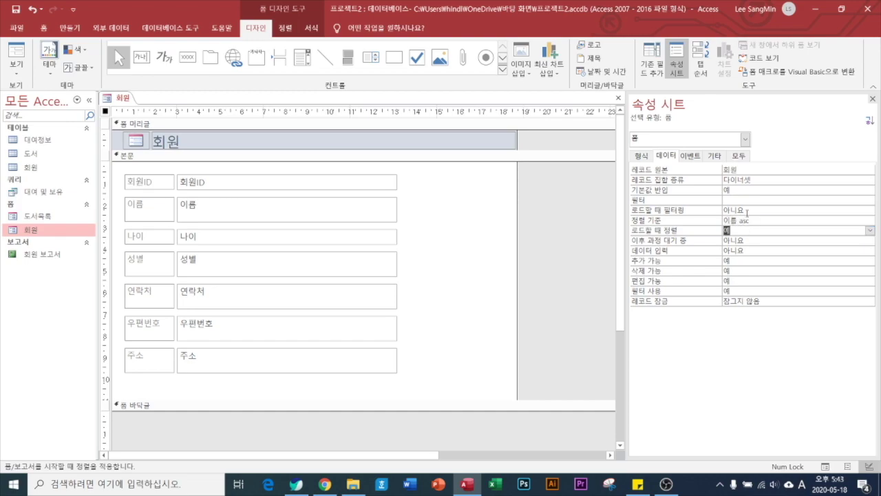
left_click(758, 220)
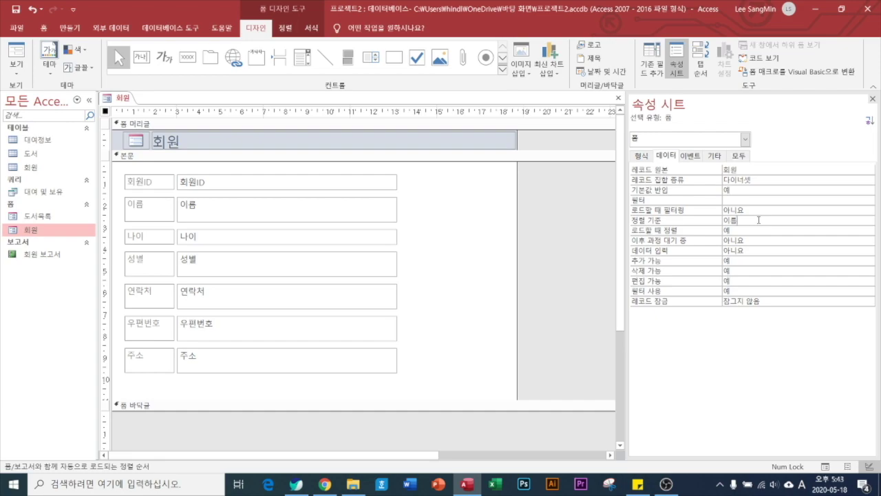
key("Return")
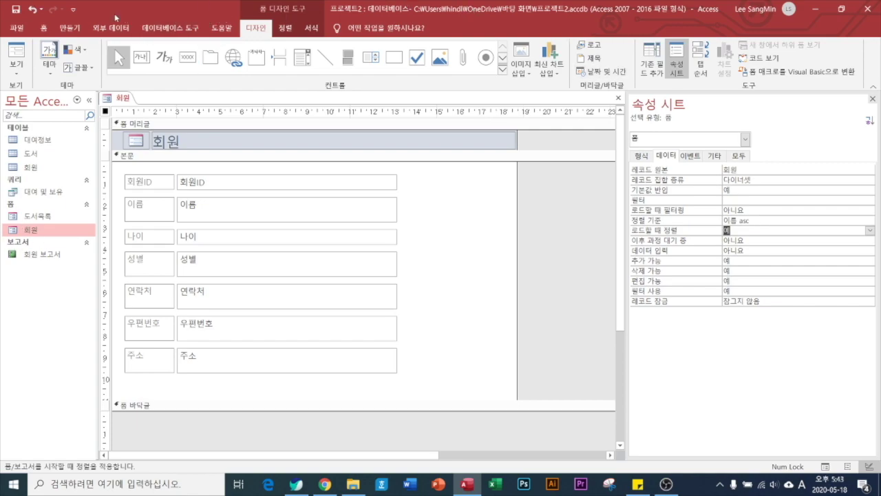
left_click(16, 51)
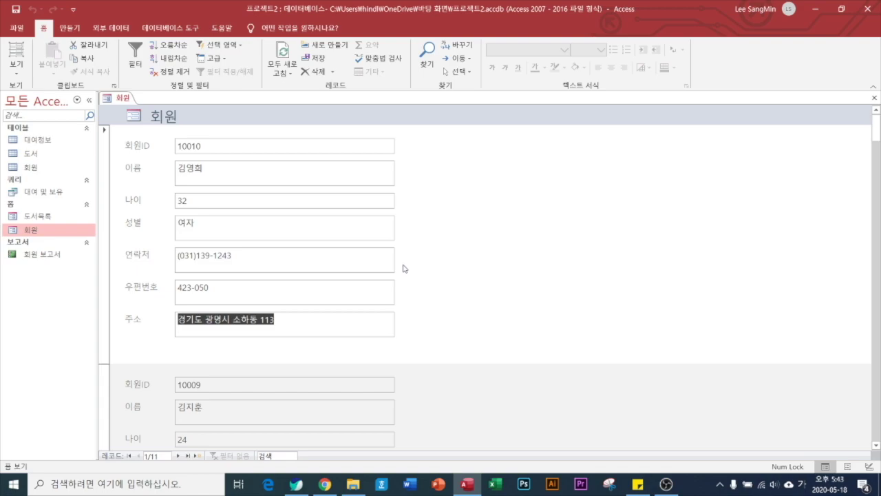
left_click(874, 98)
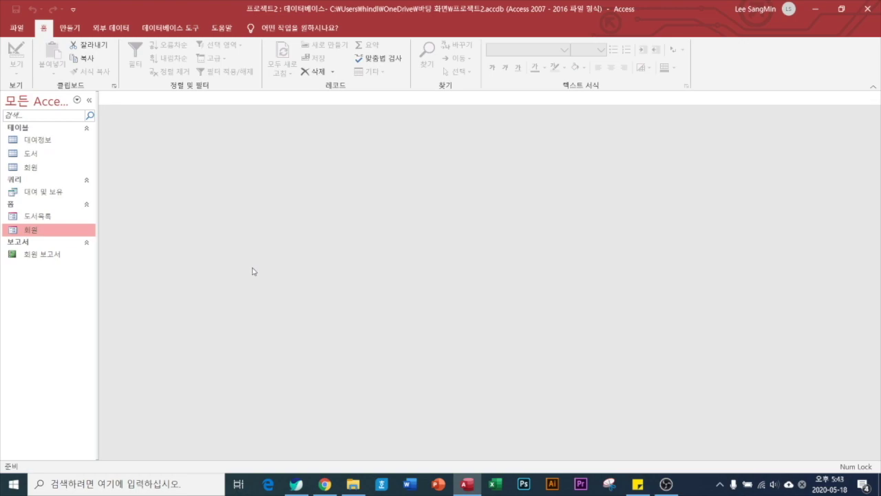
Step: Open 회원 보고서 in design view and check its print preview
left_click(42, 256)
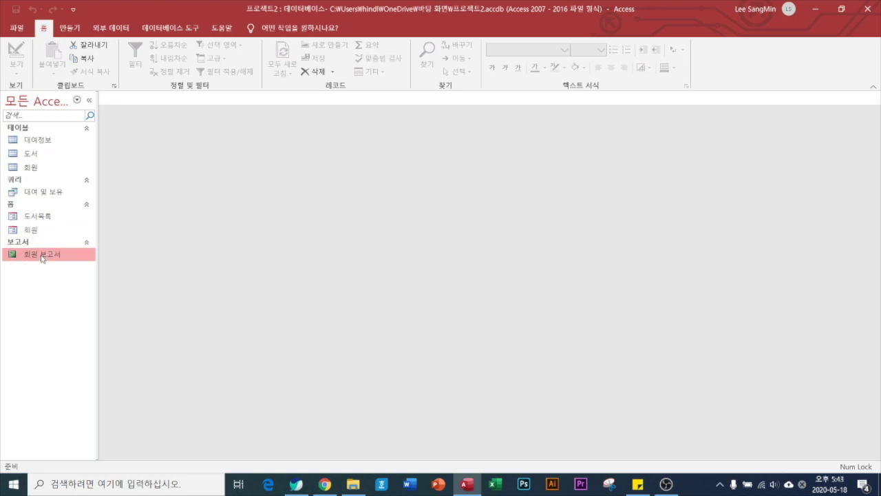
right_click(42, 257)
left_click(101, 291)
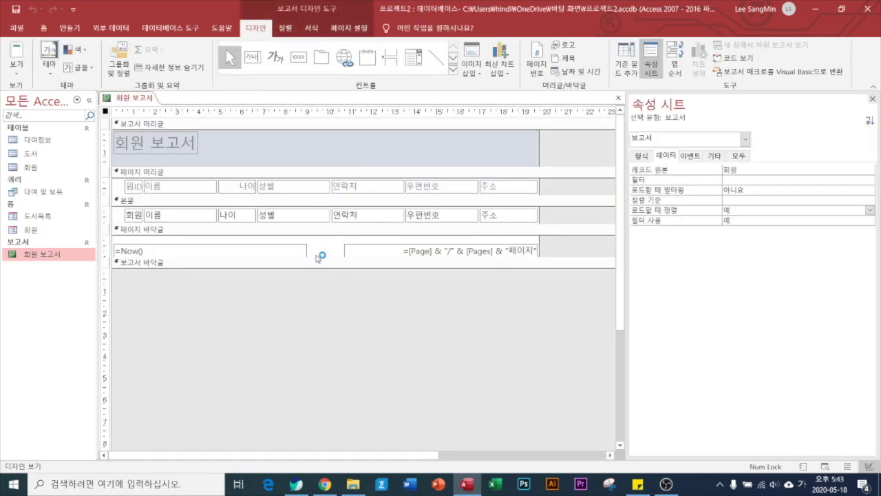
left_click(16, 66)
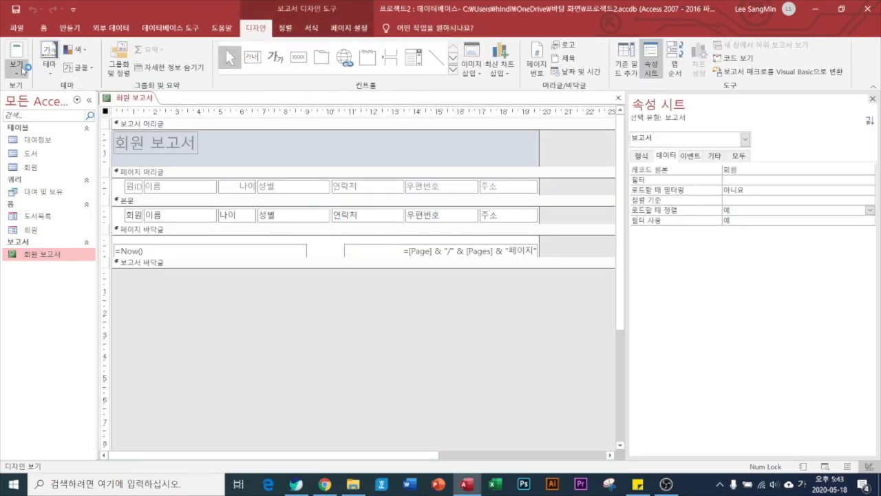
left_click(35, 114)
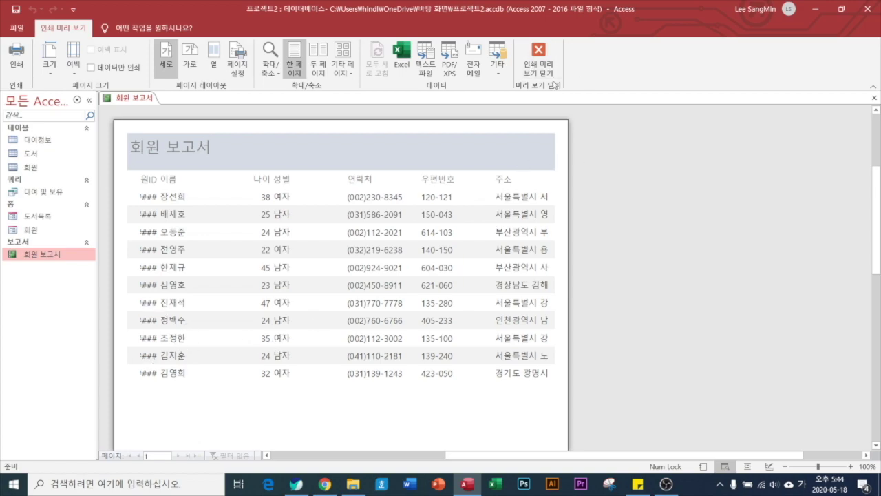
left_click(539, 58)
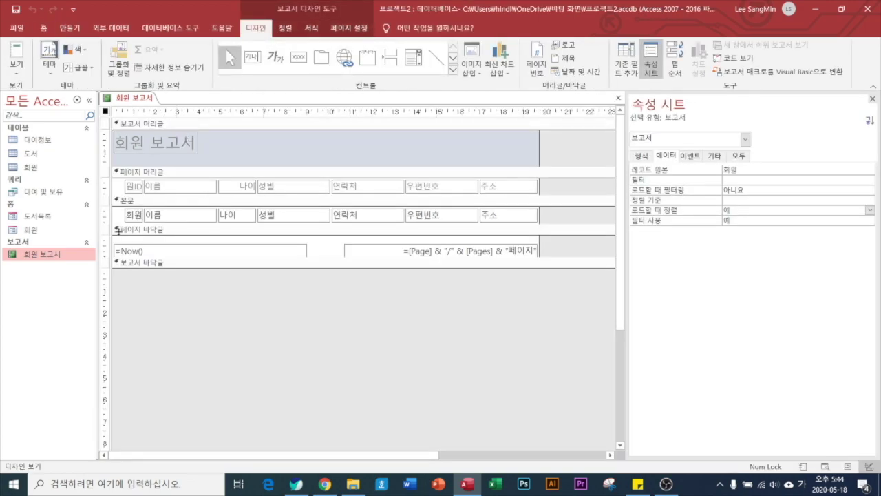
Step: Group the 회원 보고서 report by 성별
right_click(267, 229)
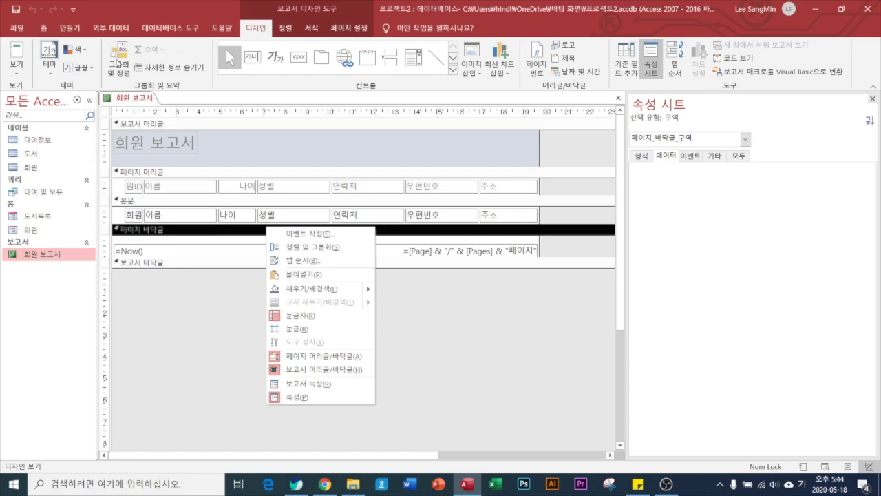
left_click(119, 63)
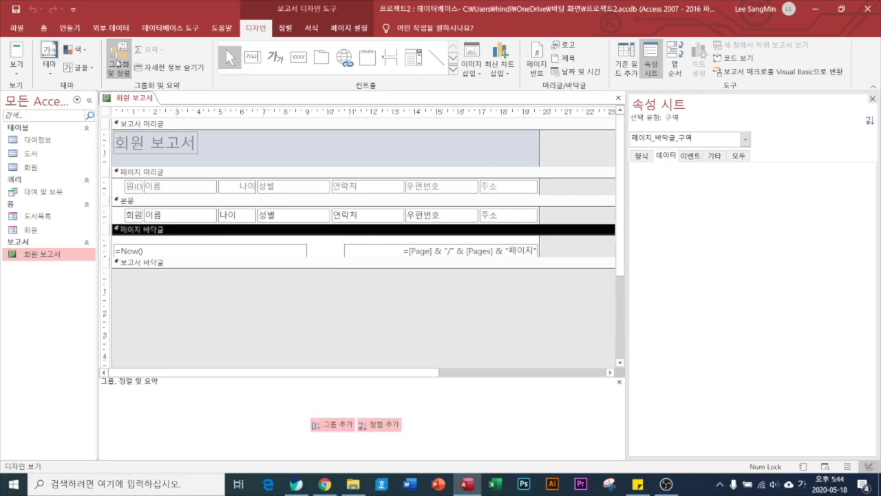
left_click(334, 425)
left_click(216, 396)
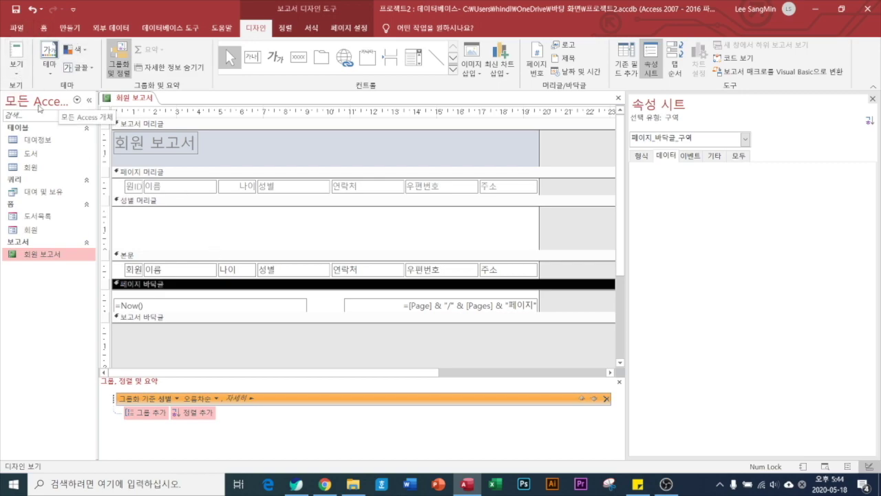
Step: Check the 성별 grouping in the report's print preview and return to design view
left_click(18, 73)
left_click(51, 117)
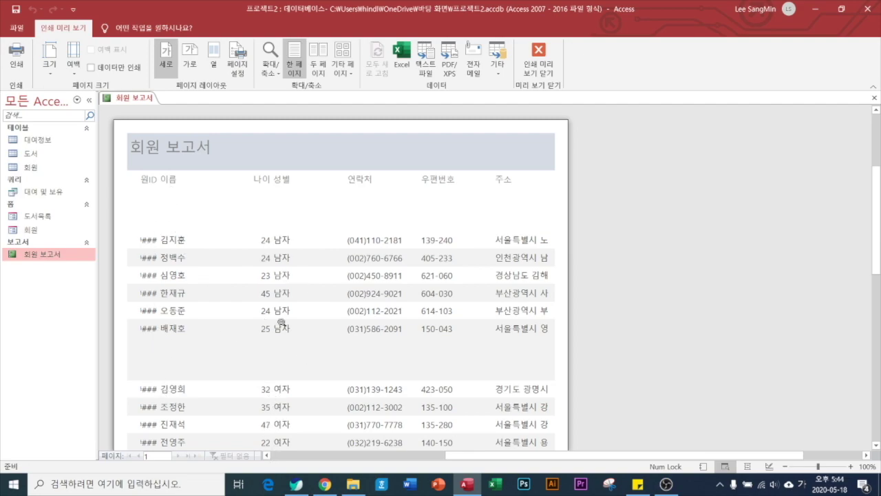
left_click(536, 56)
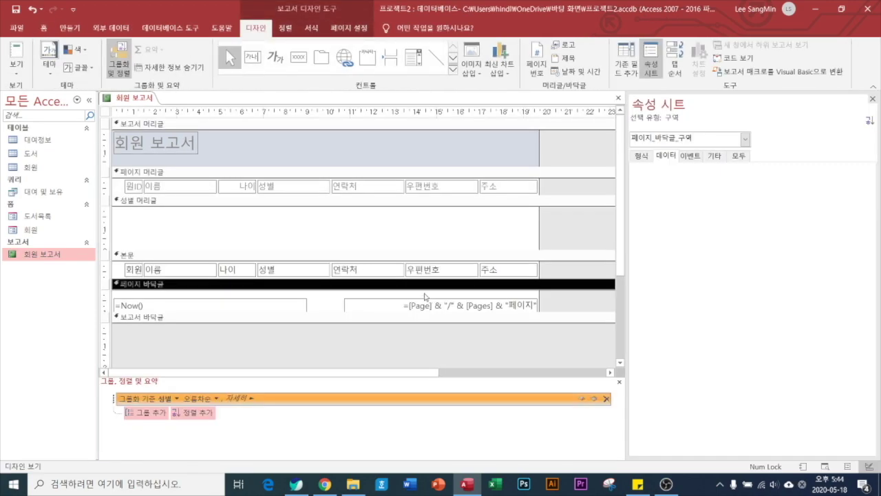
Step: Move the 성별 text box from the 본문 section into the upper-left area of the 성별 머리글 section
left_click(309, 274)
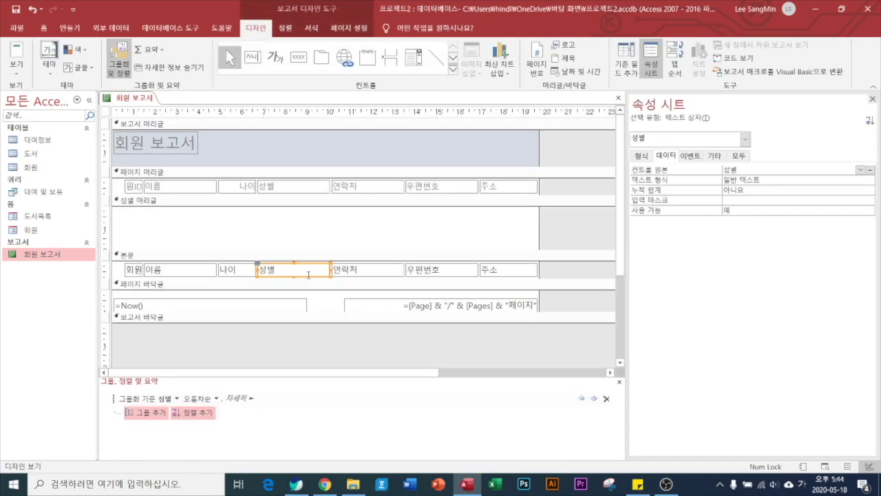
left_click_drag(308, 275, 170, 230)
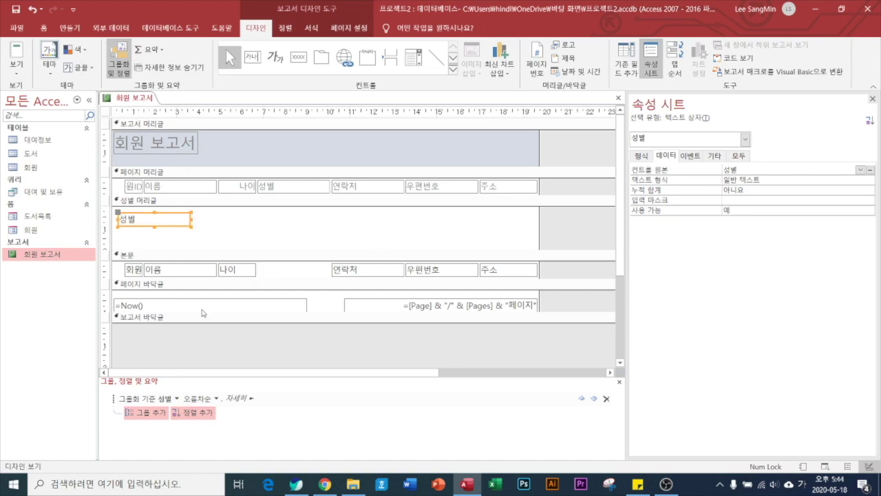
Step: Check the relocated 성별 field in the report's print preview, and return to design view with the group and sort pane hidden
left_click(16, 69)
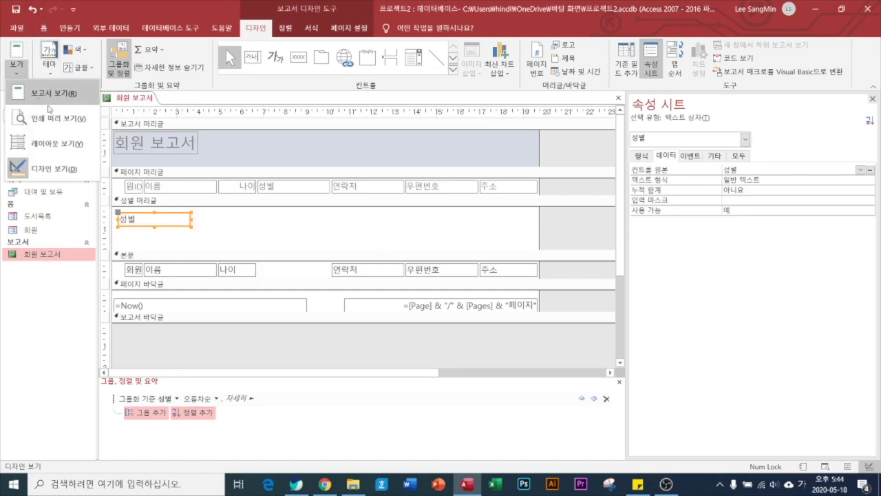
left_click(41, 117)
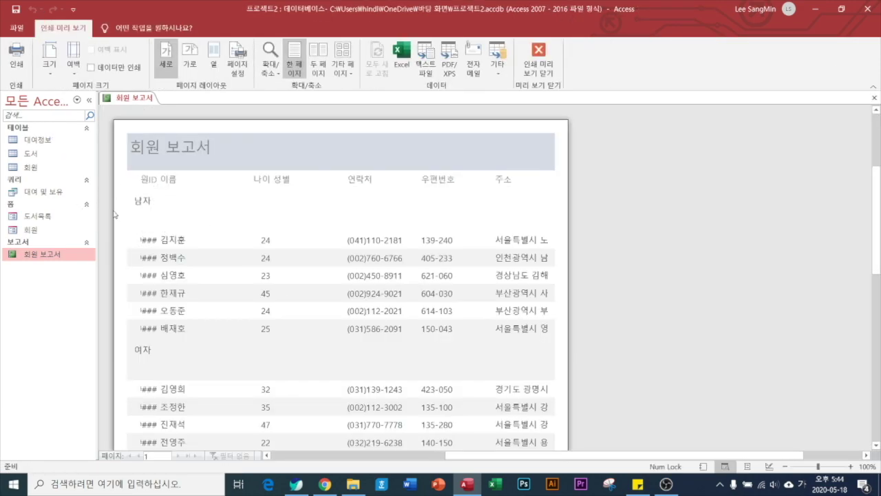
scroll(207, 372, "down", 2)
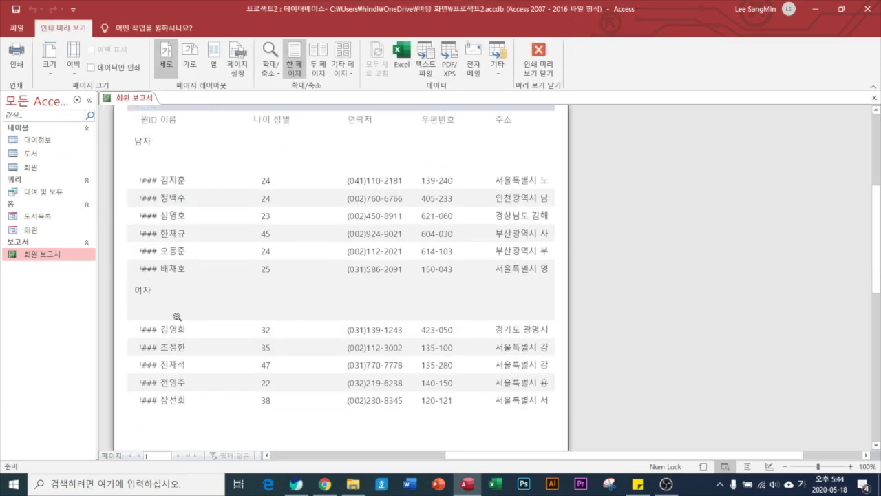
scroll(262, 241, "up", 1)
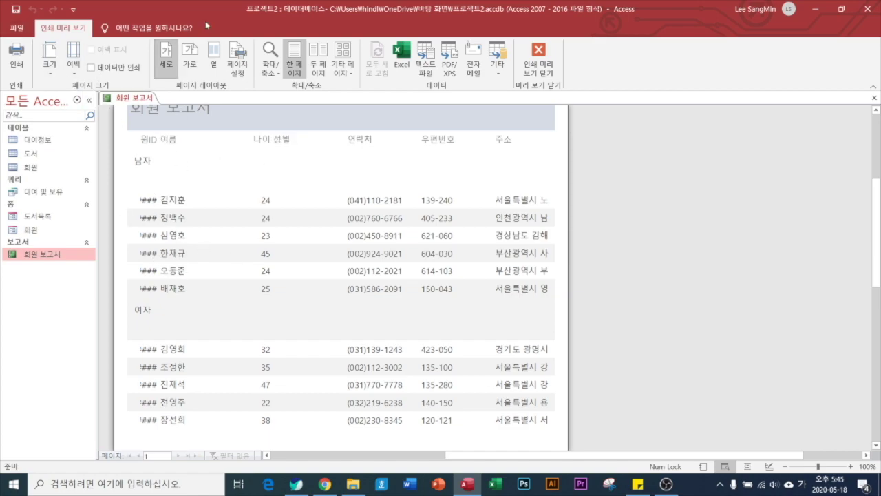
left_click(539, 52)
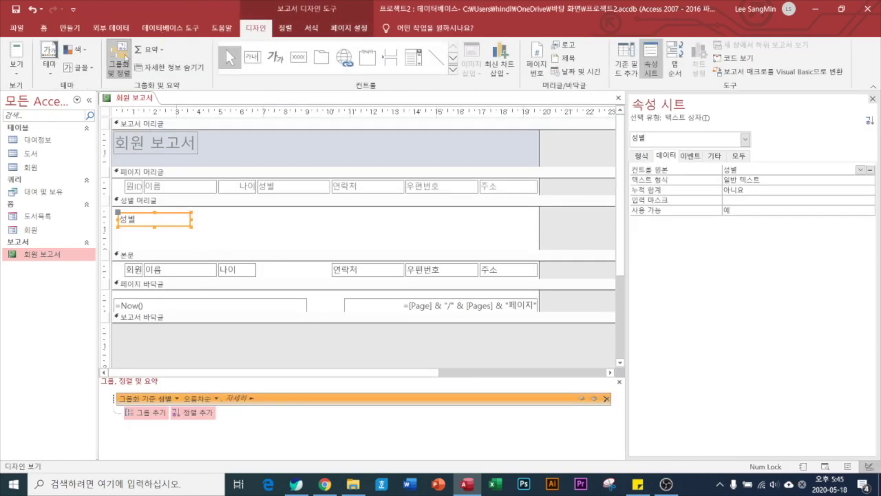
left_click(122, 57)
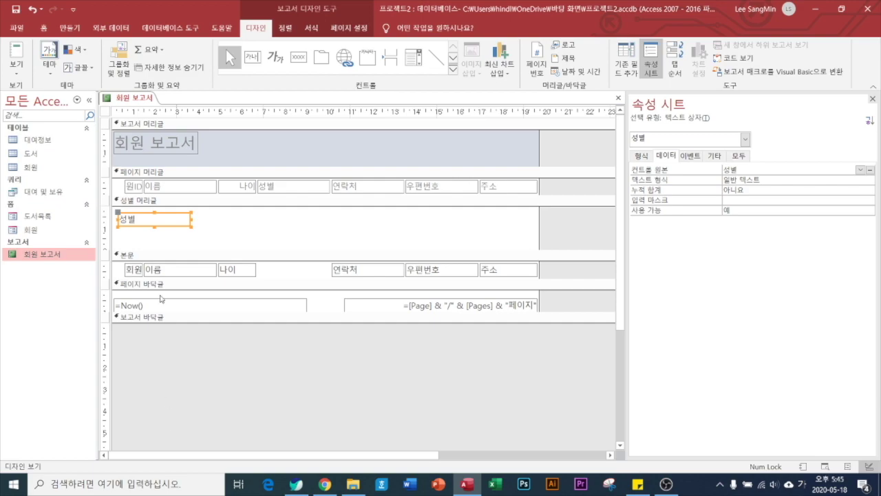